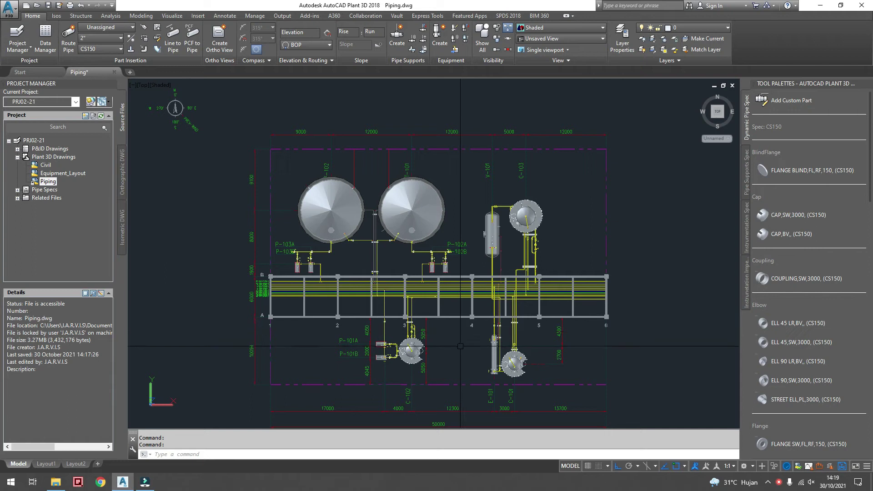
- Unload the Civil, Equipment_Layout and Plan Layout external references, leaving only piping
mouse_move(453, 345)
middle_down()
mouse_move(546, 284)
mouse_move(706, 265)
middle_up()
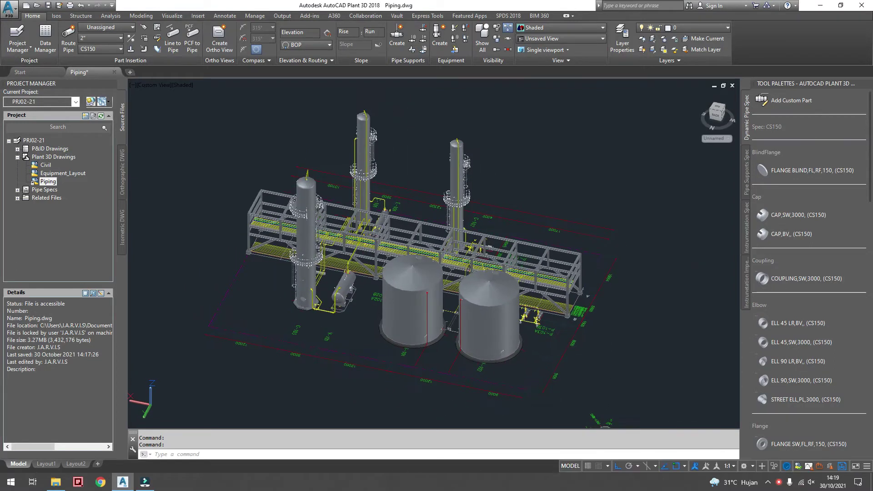
mouse_move(439, 320)
shift+middle_down()
mouse_move(386, 324)
mouse_move(437, 325)
shift+middle_up()
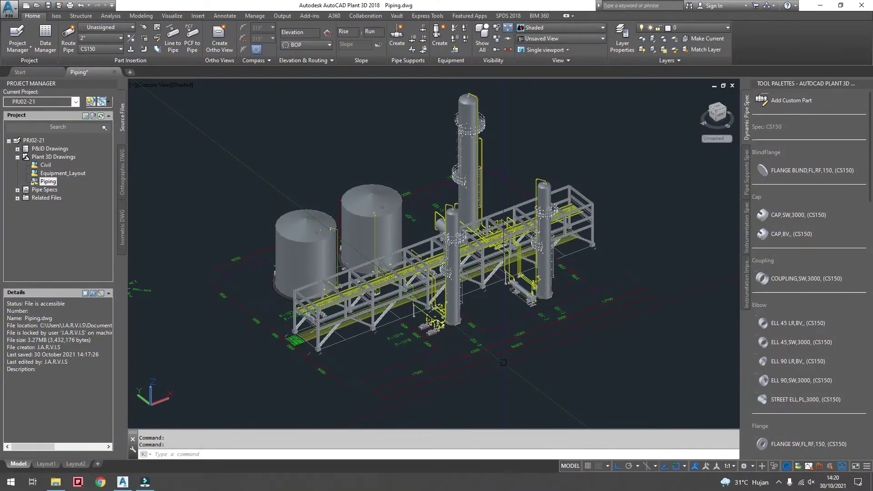
text(f)
key(Return)
click(227, 156)
shift+click(230, 172)
right_click(230, 172)
click(252, 198)
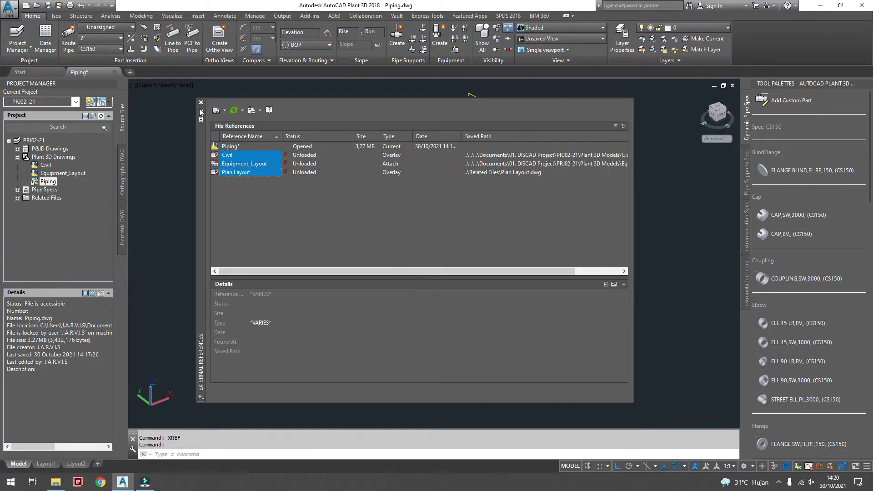
- Close the external references palette and save Piping.dwg
click(201, 101)
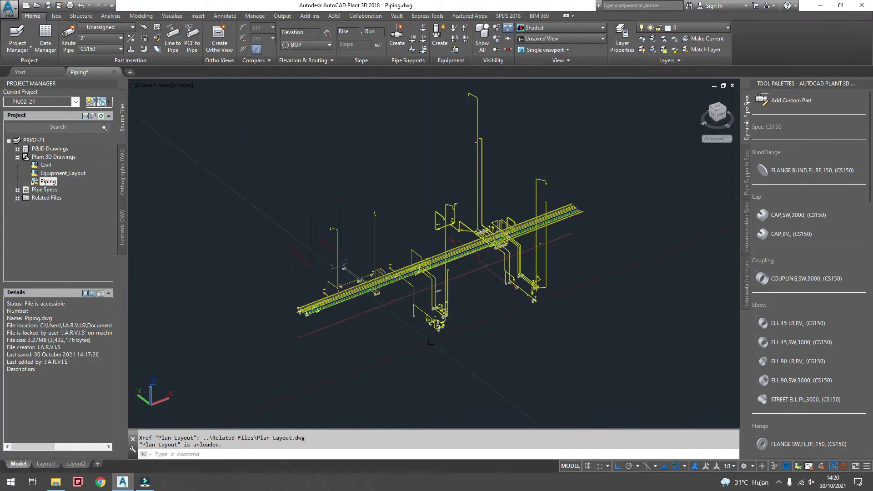
click(257, 217)
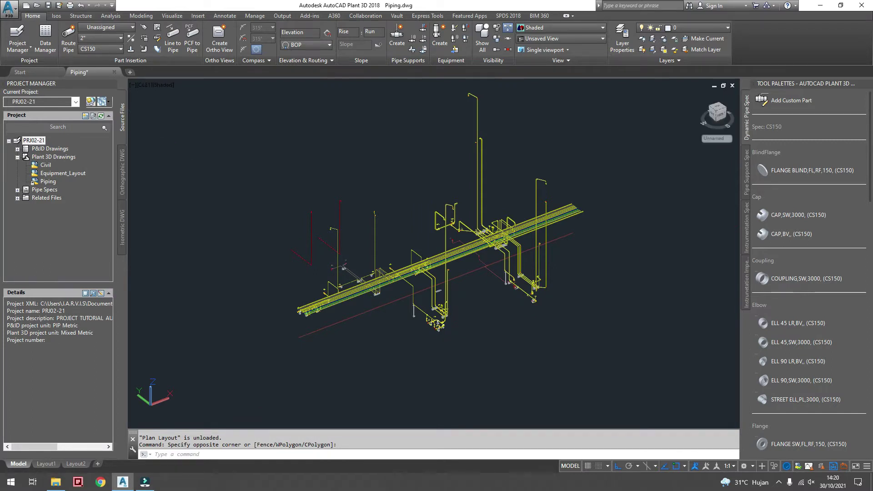
key(ctrl+s)
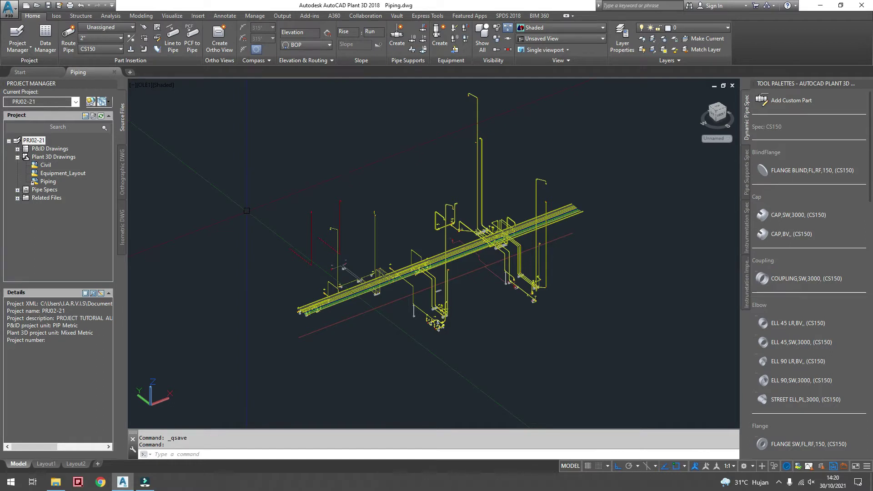
- Open the PRJ02-21 Project Setup at Ortho DWG Settings > Title Block and Display
right_click(31, 144)
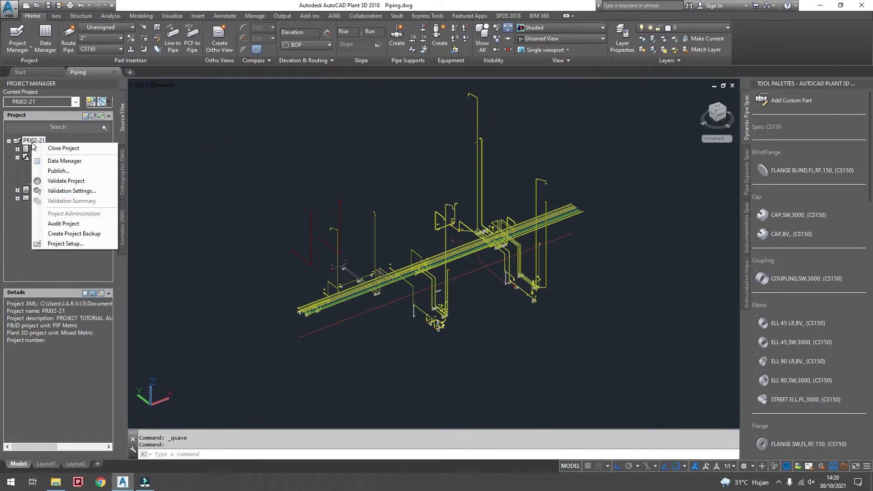
click(62, 244)
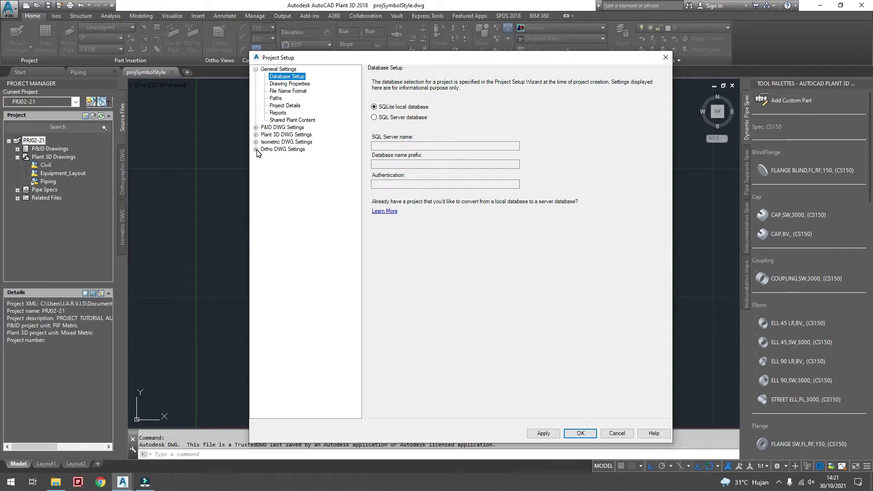
click(284, 149)
click(256, 149)
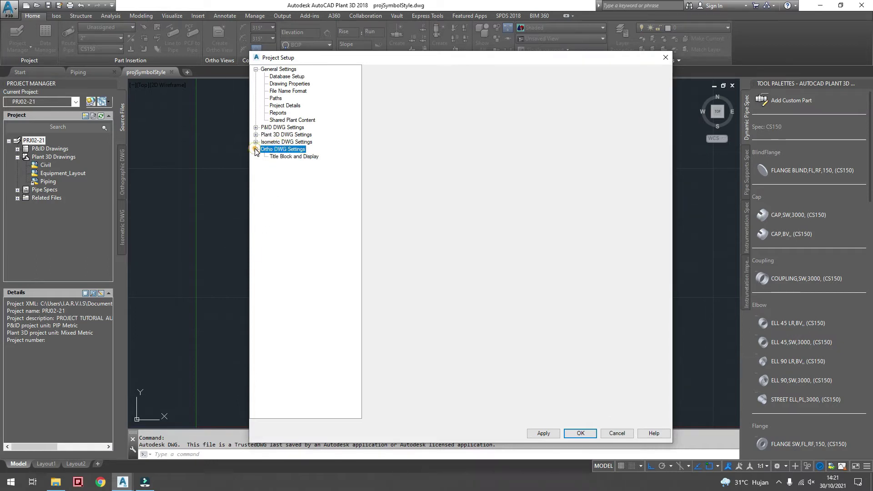
click(300, 158)
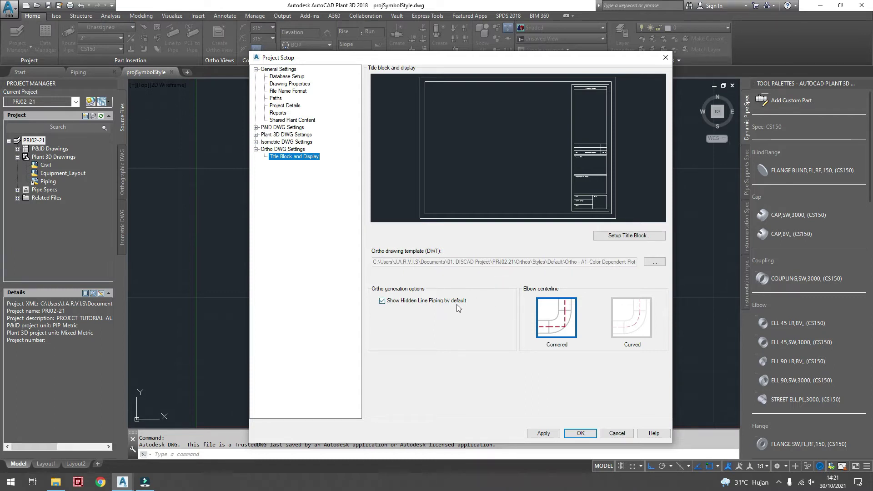
- Enable Show Hidden Line Piping, keep elbow centerlines Cornered, and open the title block for editing
click(403, 305)
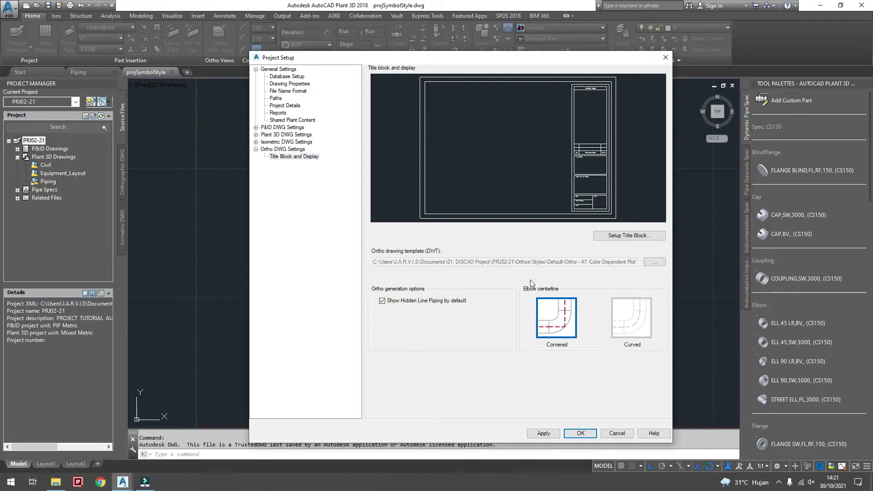
click(649, 327)
click(560, 325)
click(619, 238)
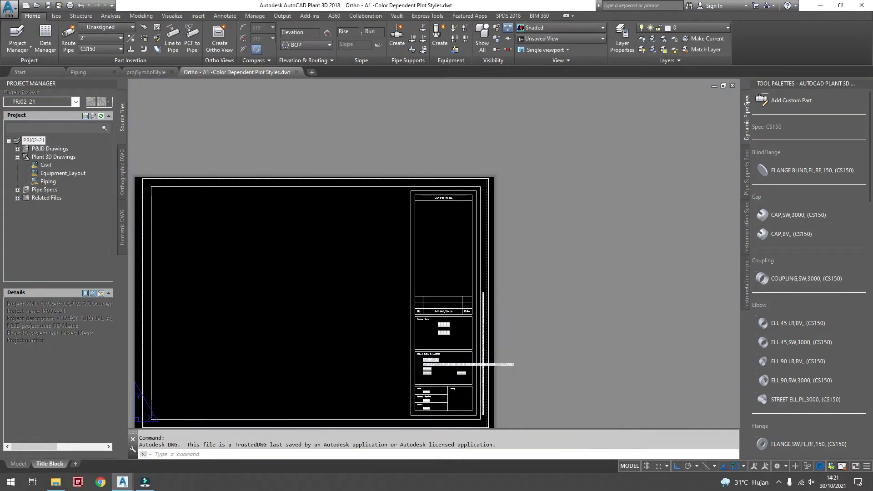
- Delete the three placeholder fields in the Project Name and Address box
scroll(528, 312, up, 3)
scroll(527, 292, up, 1)
scroll(516, 302, up, 2)
mouse_move(516, 302)
middle_down()
mouse_move(476, 269)
mouse_move(535, 279)
middle_up()
click(582, 298)
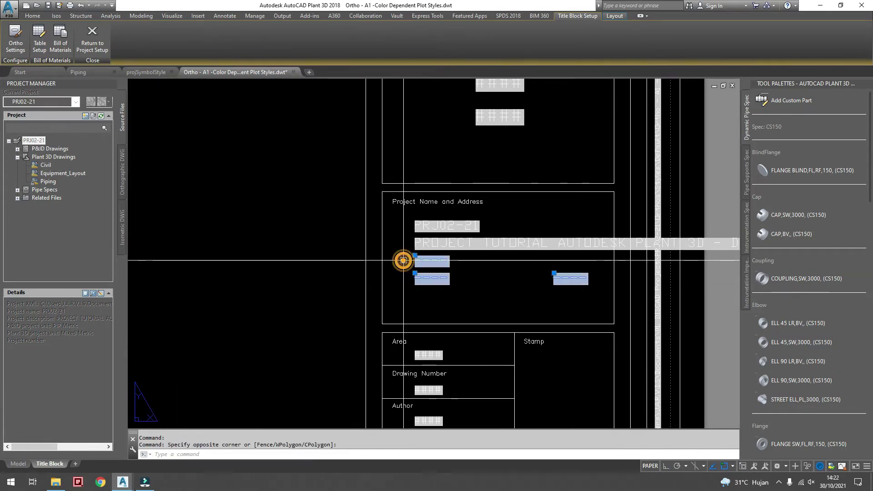
click(401, 259)
key(Delete)
scroll(498, 255, down, 2)
- Change the project name text font to romans
double_click(498, 253)
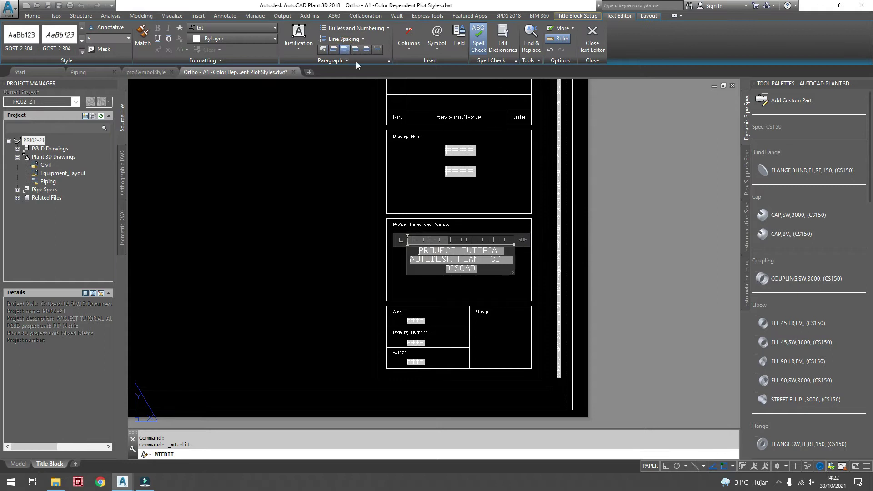
click(274, 27)
click(214, 56)
click(236, 28)
click(214, 53)
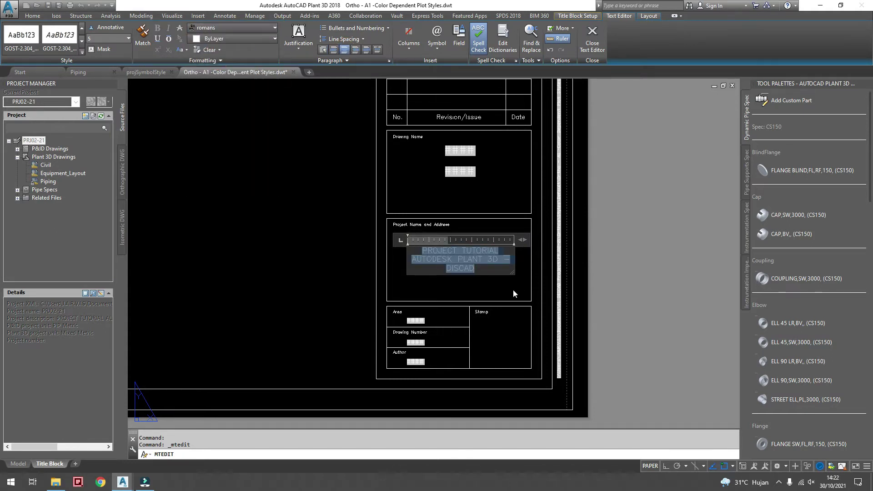
click(513, 289)
scroll(449, 267, up, 2)
scroll(448, 267, down, 2)
- Move the PROJECT TUTORIAL text into position with MOVE
click(487, 300)
click(448, 273)
text(m)
key(Return)
click(656, 245)
scroll(502, 241, up, 1)
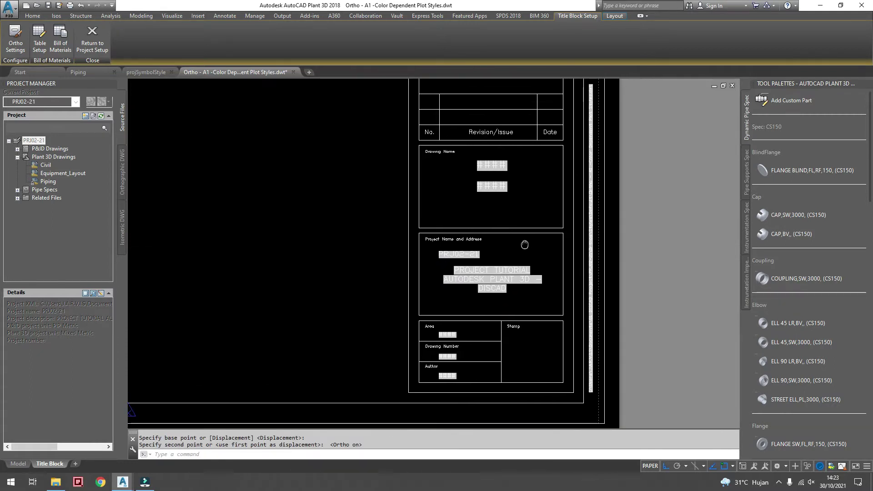
scroll(501, 260, up, 2)
click(502, 288)
text(m)
key(Return)
click(494, 266)
- Widen the project text box so the title wraps onto two centred lines
double_click(494, 273)
drag(620, 248, 637, 247)
click(585, 293)
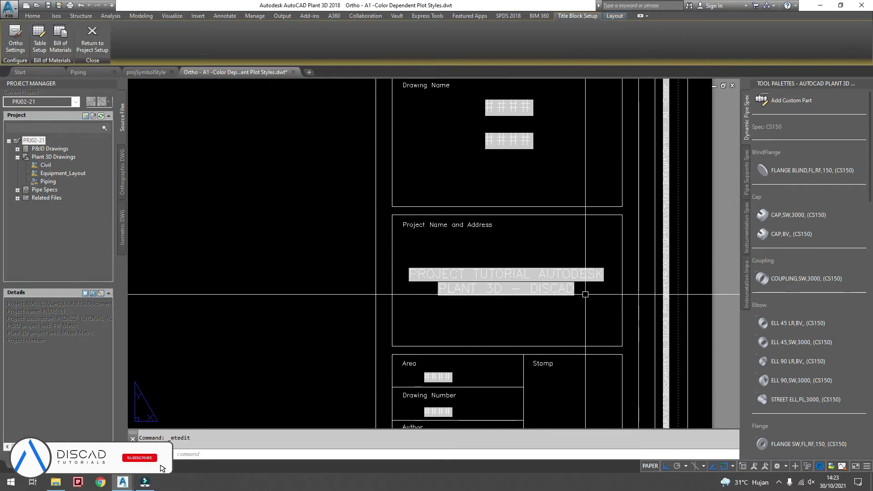
scroll(535, 217, down, 2)
scroll(536, 216, up, 2)
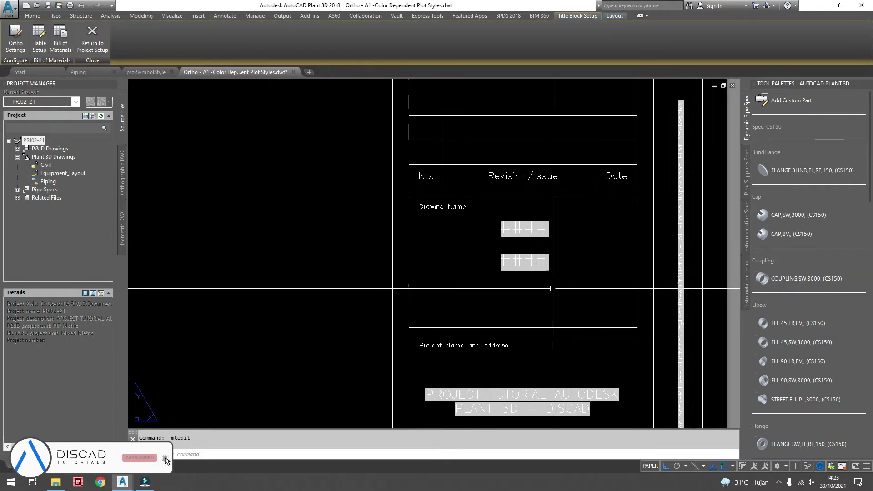
scroll(500, 268, down, 1)
scroll(519, 284, down, 1)
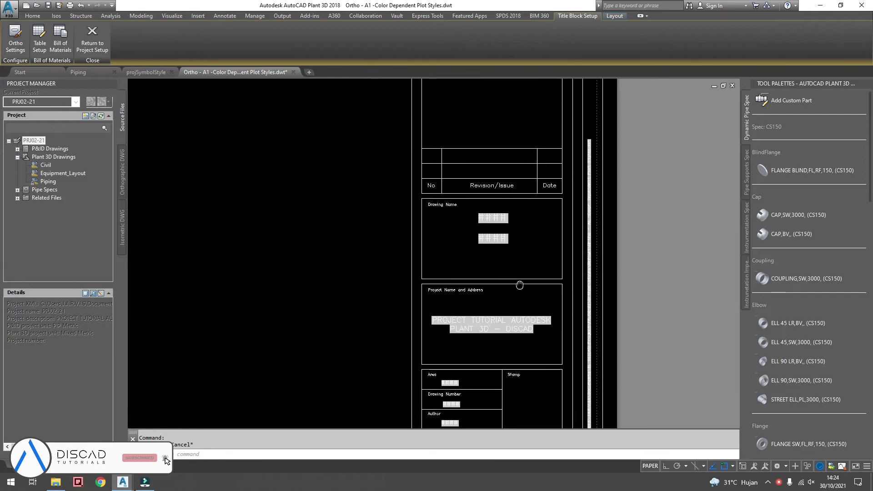
scroll(457, 267, down, 1)
key(Escape)
scroll(507, 325, up, 3)
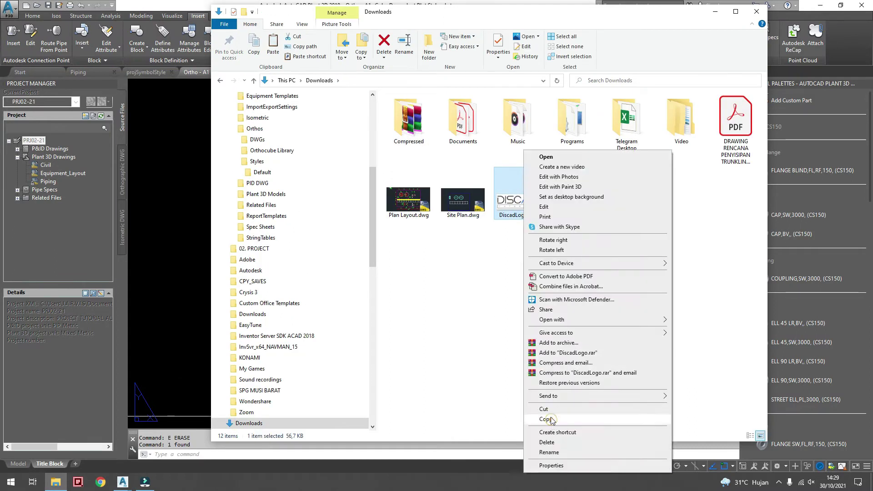
- Paste the DISCAD logo into the Stamp box, sized to fit
click(551, 420)
right_click(459, 136)
click(591, 207)
click(445, 375)
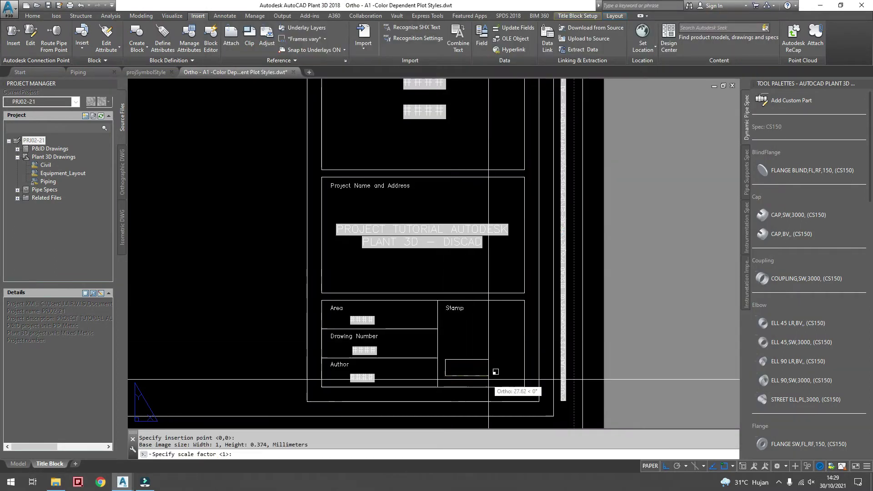
click(521, 365)
scroll(621, 339, down, 3)
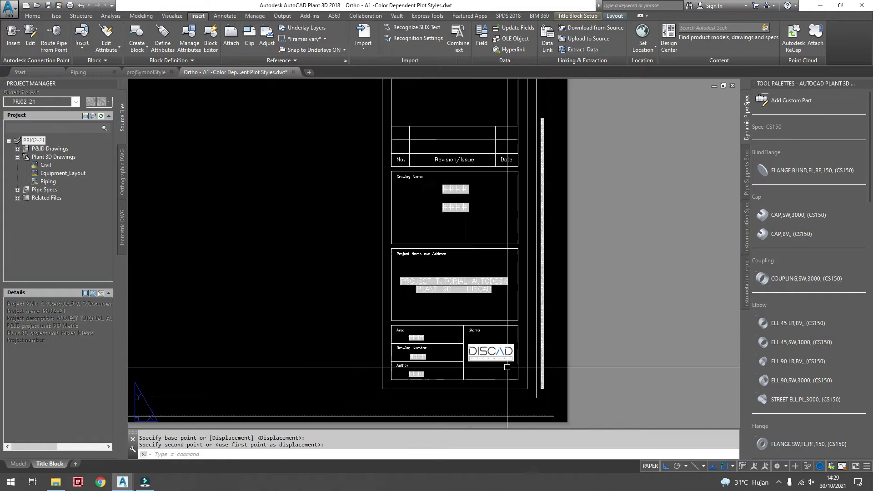
scroll(621, 339, down, 3)
key(Escape)
- Finish title block editing and return to Project Setup
middle_drag(444, 259, 463, 273)
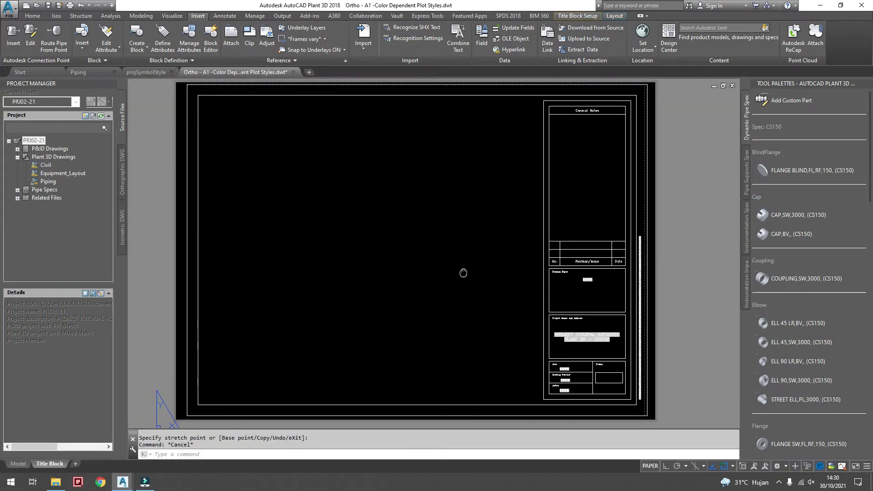
click(574, 17)
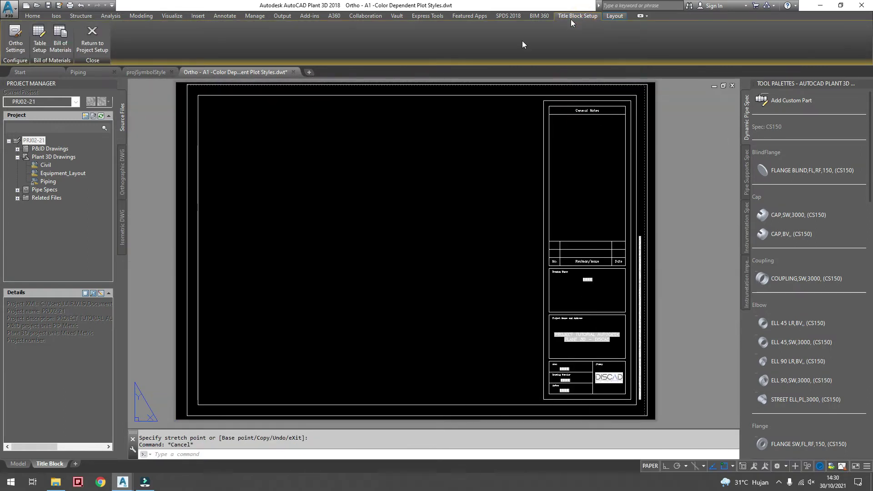
click(92, 35)
- Save the title block changes and confirm Project Setup with OK
click(473, 226)
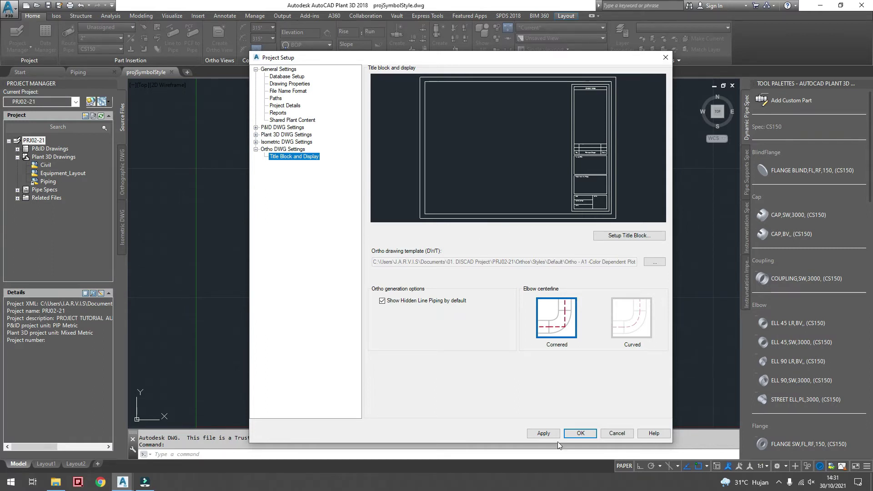
click(578, 434)
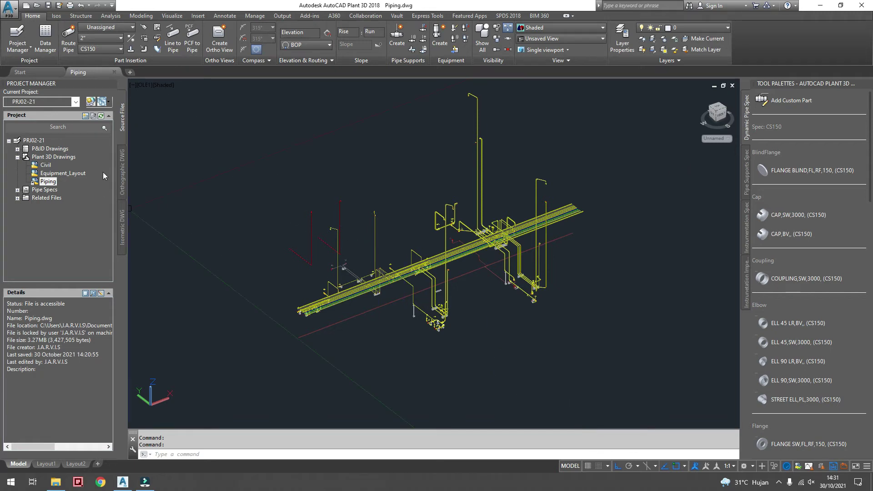
- Create a new orthographic drawing named 'Piping Plan' from the Orthographic Drawings list
click(124, 181)
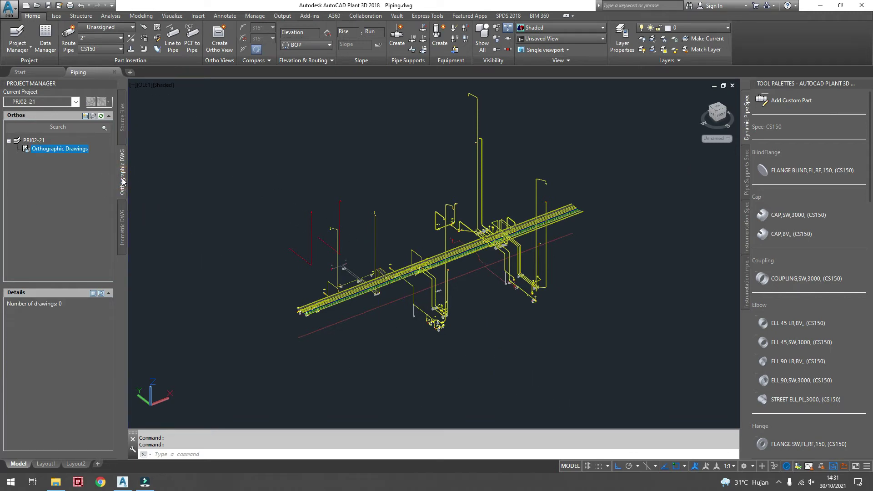
right_click(62, 151)
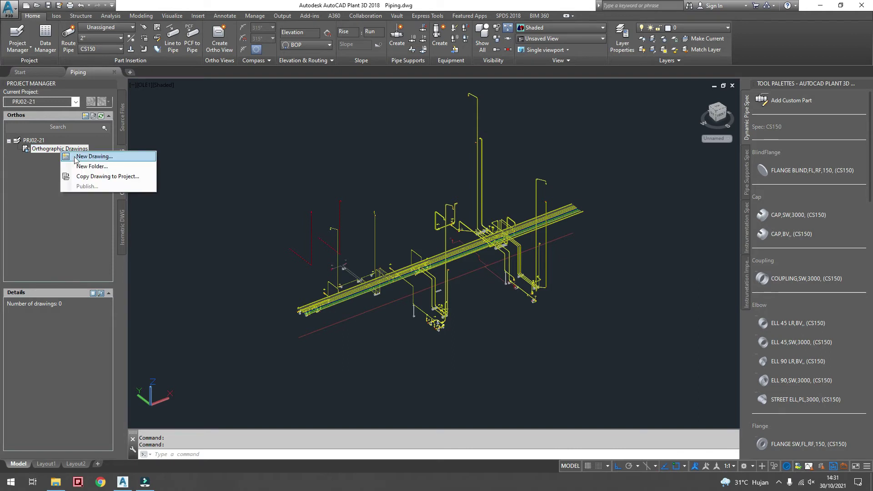
click(81, 157)
text(Piping Plan.dwg)
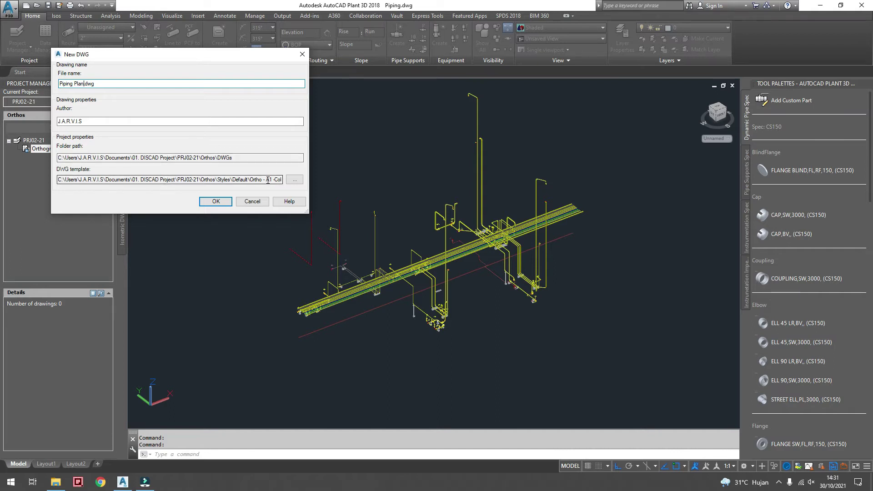
click(224, 203)
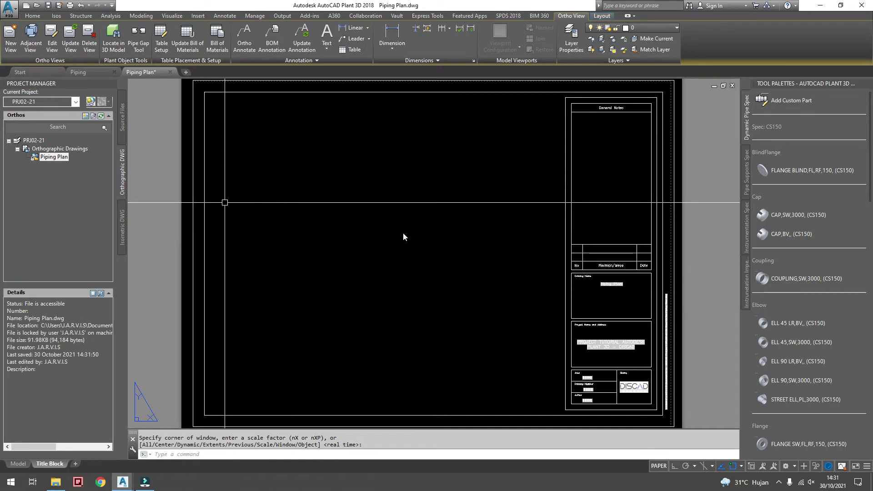
- Regenerate the layout display with RE
scroll(403, 237, down, 1)
text(re)
key(Return)
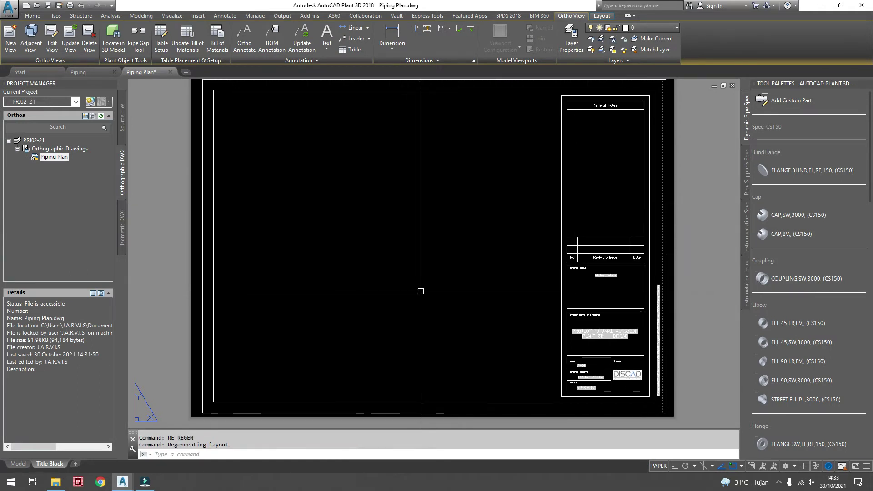
- Create a new ortho view referencing Equipment_Layout, Civil and Piping models
click(10, 38)
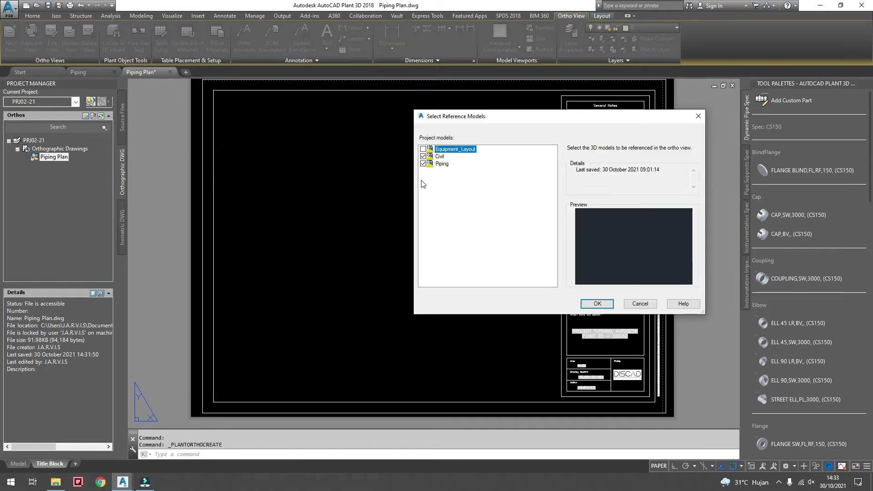
drag(492, 128, 426, 105)
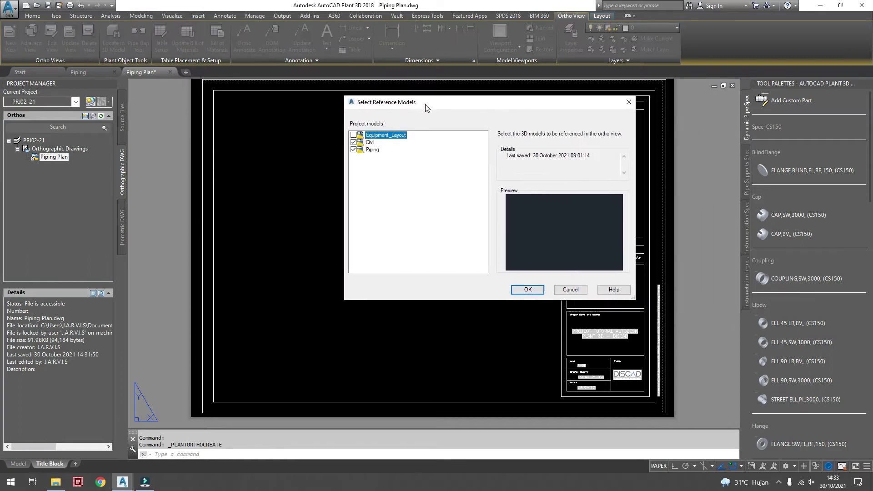
click(354, 135)
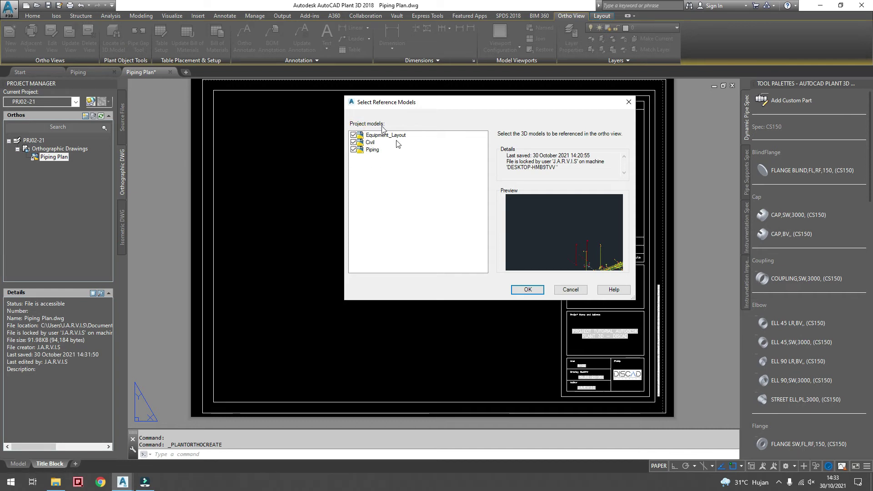
click(526, 291)
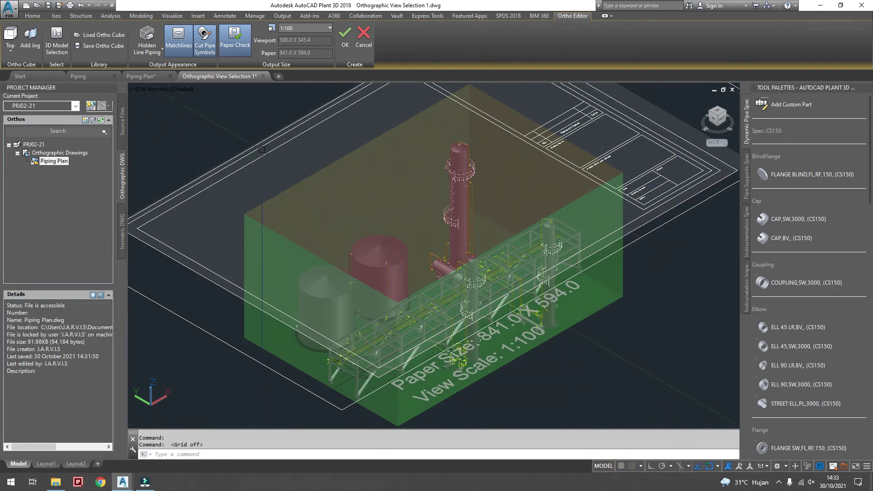
- Preview the Left, Right and Front view directions, then set the ortho view to Top
click(10, 52)
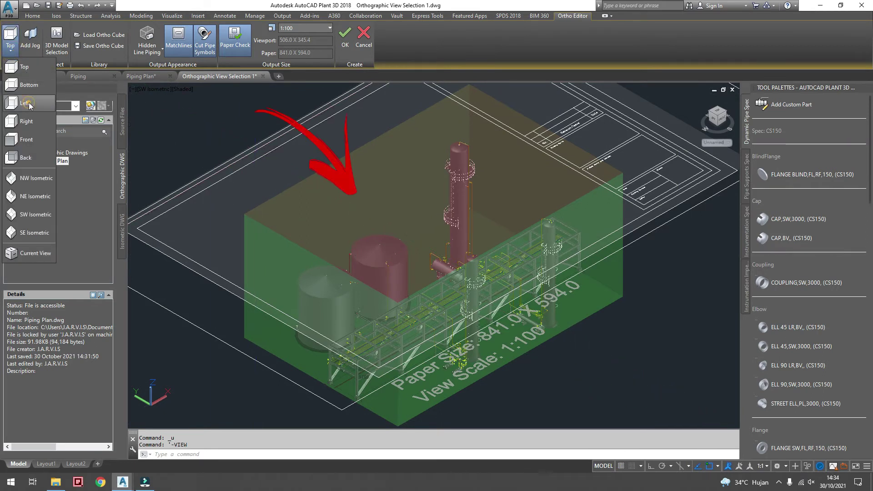
click(25, 104)
scroll(350, 196, down, 2)
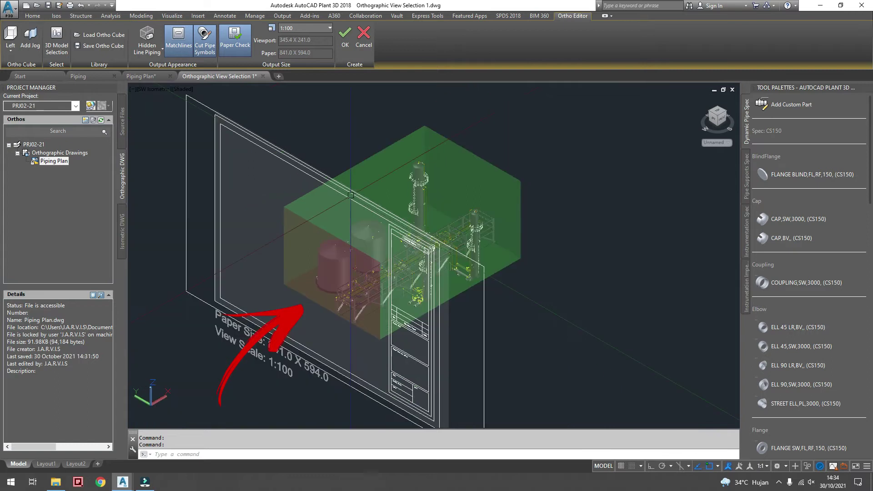
click(11, 52)
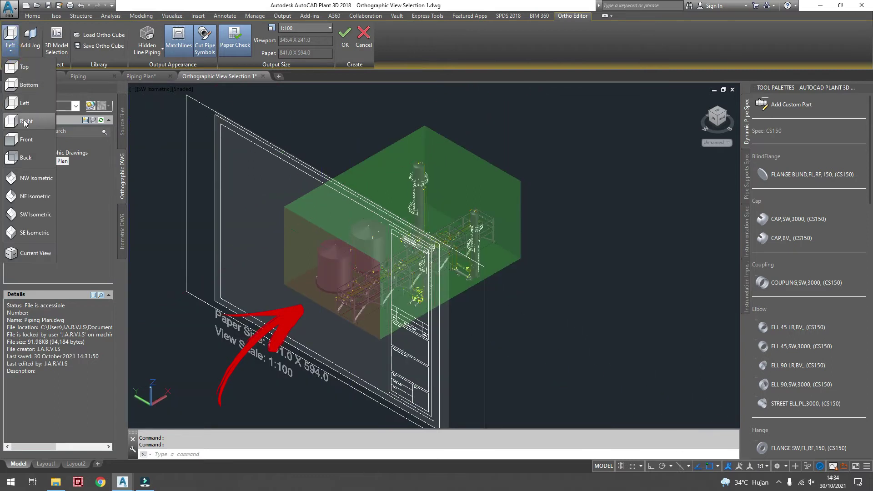
click(26, 122)
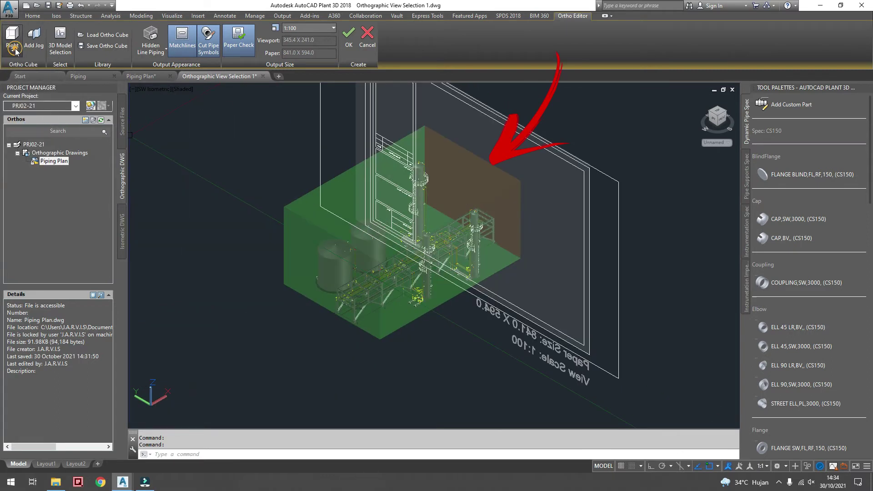
click(15, 50)
click(33, 141)
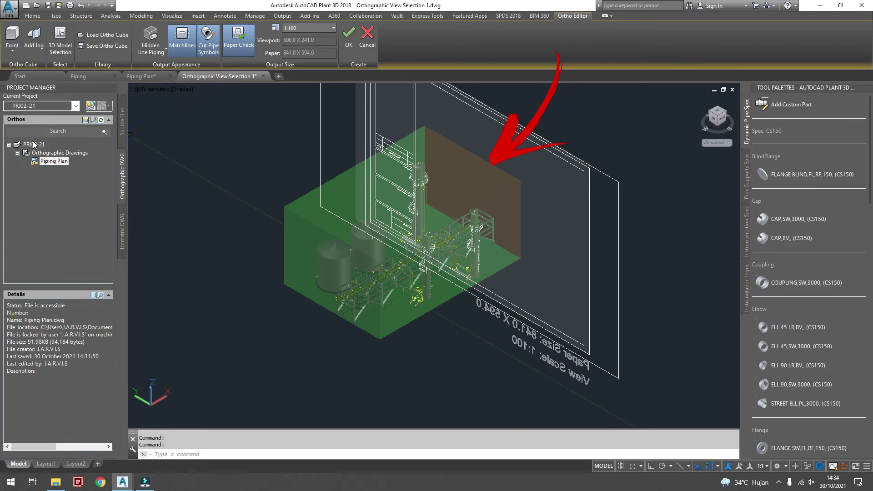
click(13, 50)
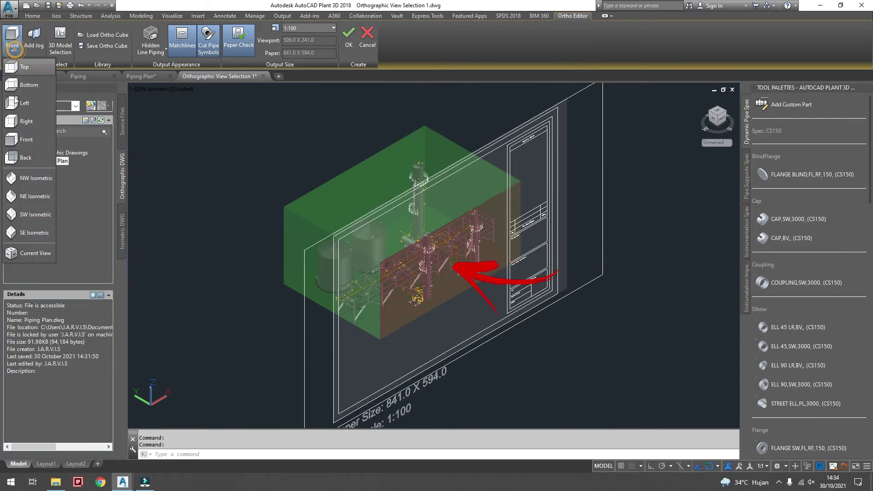
click(28, 197)
click(20, 55)
- Set the ortho view scale to 1:50 and begin selecting the view frame
click(157, 89)
click(189, 129)
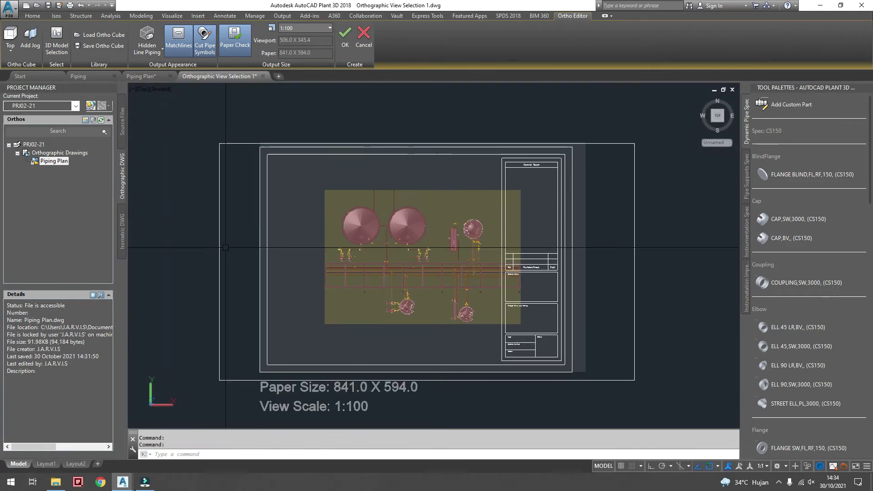
click(330, 28)
scroll(305, 63, up, 1)
scroll(306, 61, up, 2)
scroll(308, 58, up, 1)
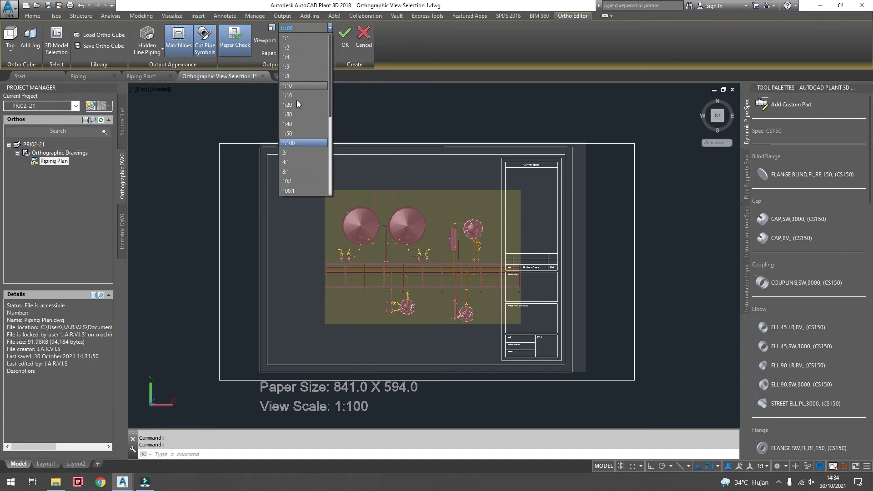
click(292, 135)
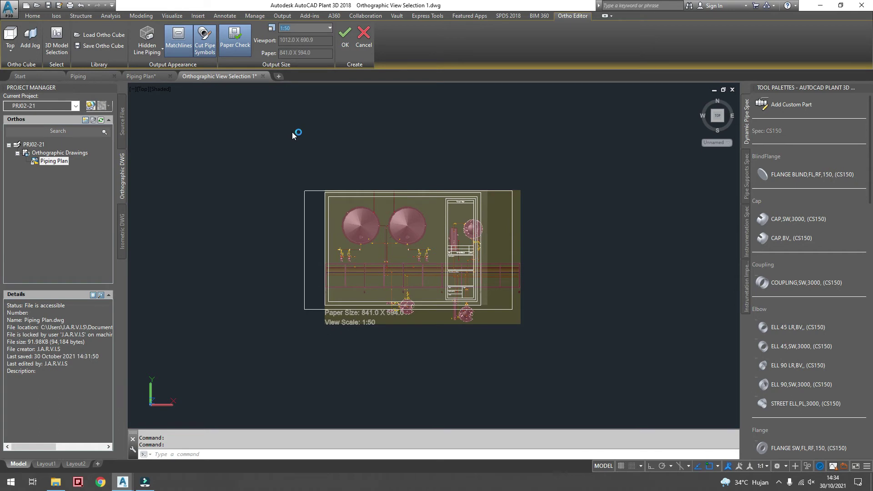
click(394, 162)
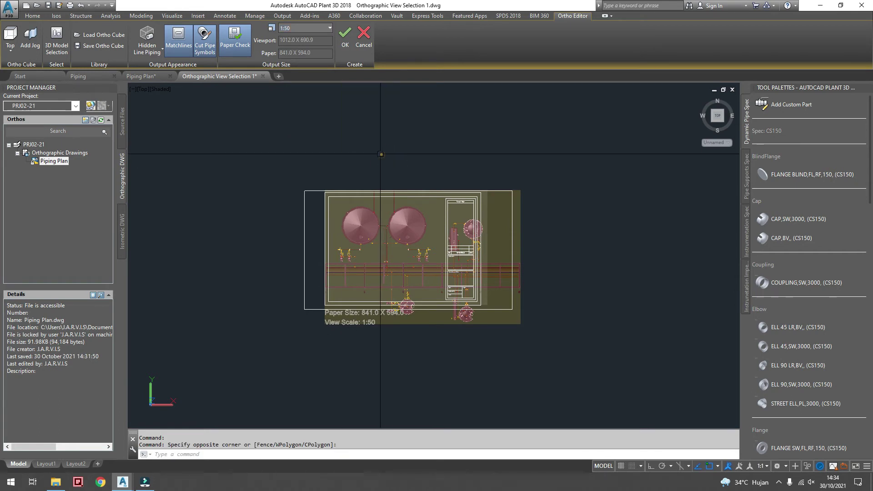
scroll(355, 235, up, 2)
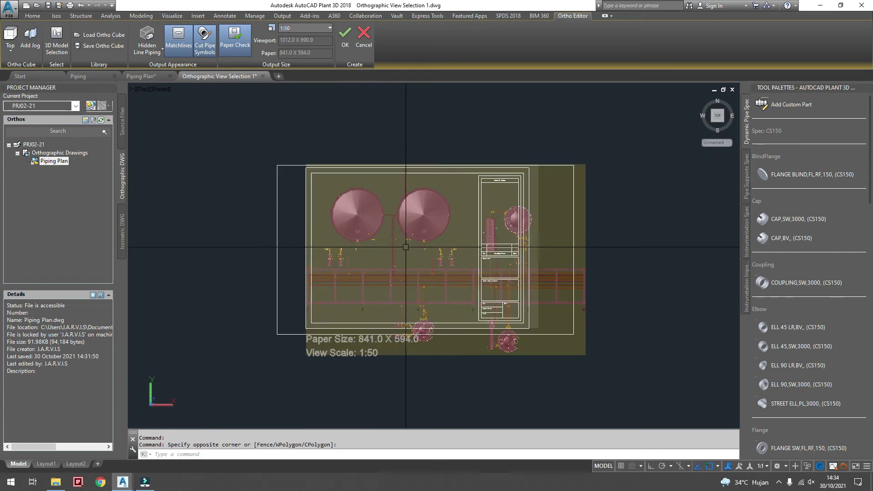
- Pull the ortho view boundary's right edge inward
click(586, 203)
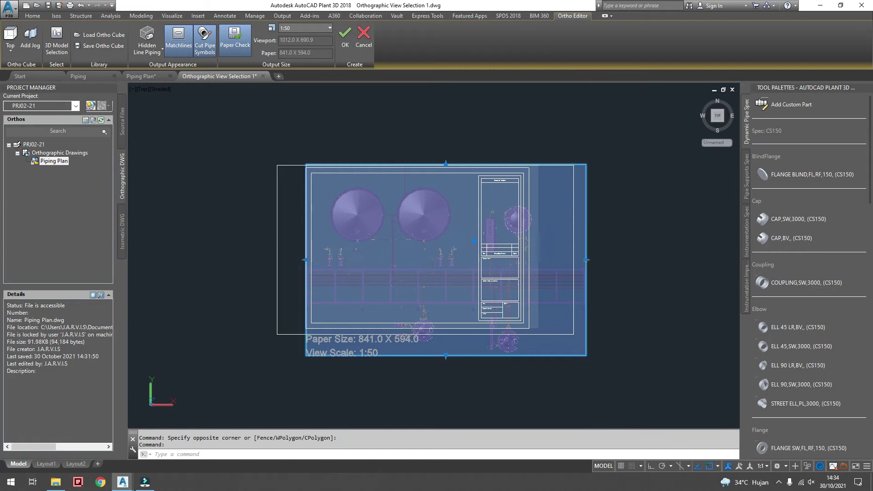
click(585, 259)
scroll(468, 237, up, 3)
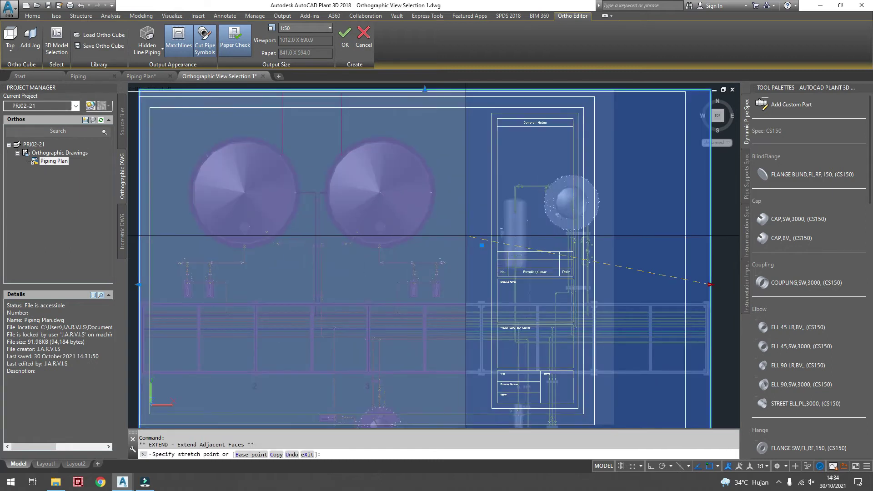
click(461, 231)
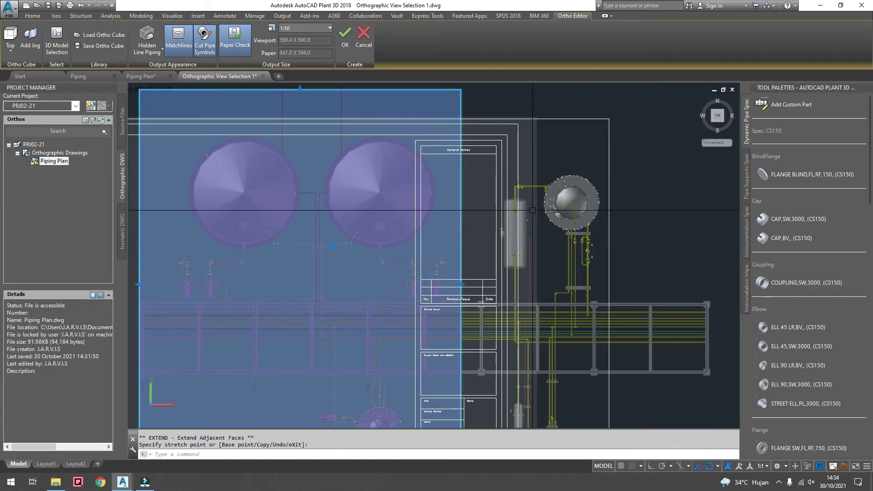
scroll(551, 207, down, 2)
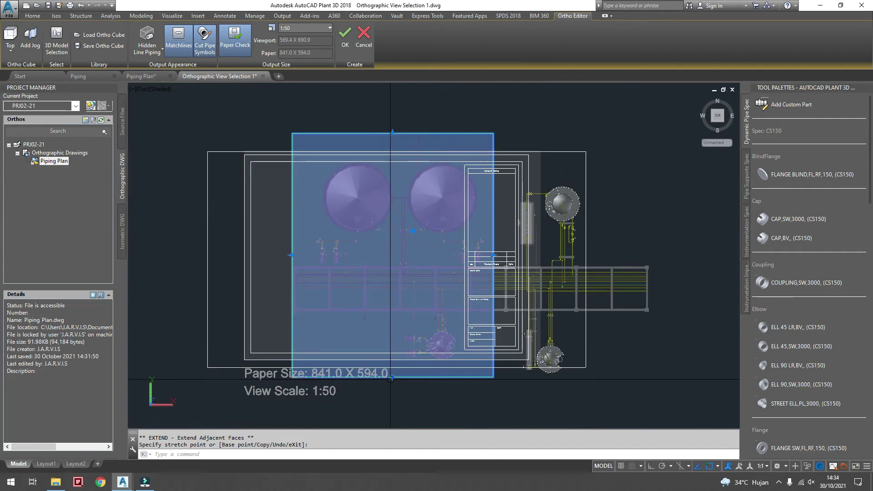
scroll(393, 242, up, 5)
- With Ortho mode on, bring the view boundary's top edge down
key(F8)
click(393, 246)
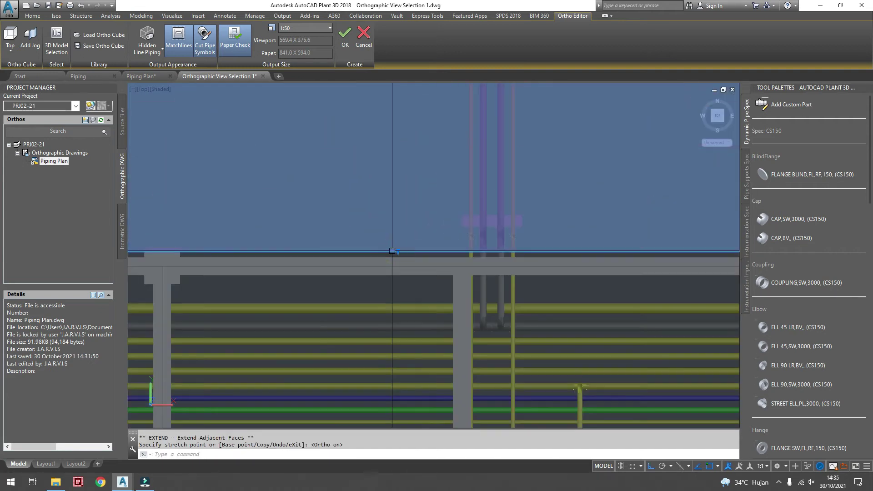
scroll(393, 255, down, 3)
scroll(393, 255, up, 3)
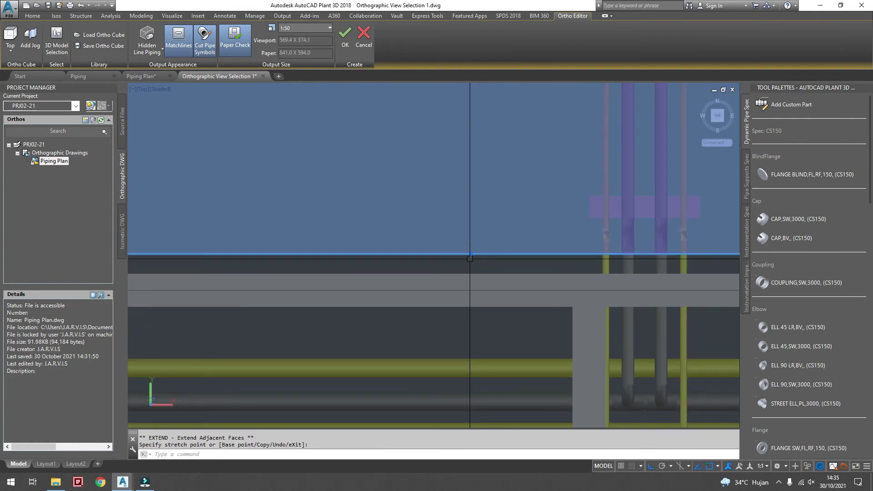
scroll(471, 185, down, 4)
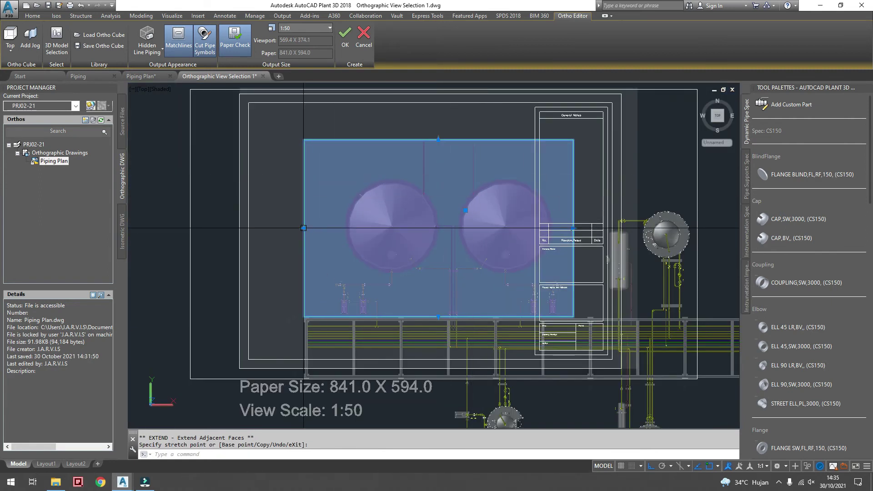
- Move the left edge inward to reach 522.2 x 374.1 and turn Paper Check off
click(303, 228)
scroll(300, 228, up, 2)
click(335, 229)
scroll(335, 229, down, 3)
scroll(508, 306, up, 1)
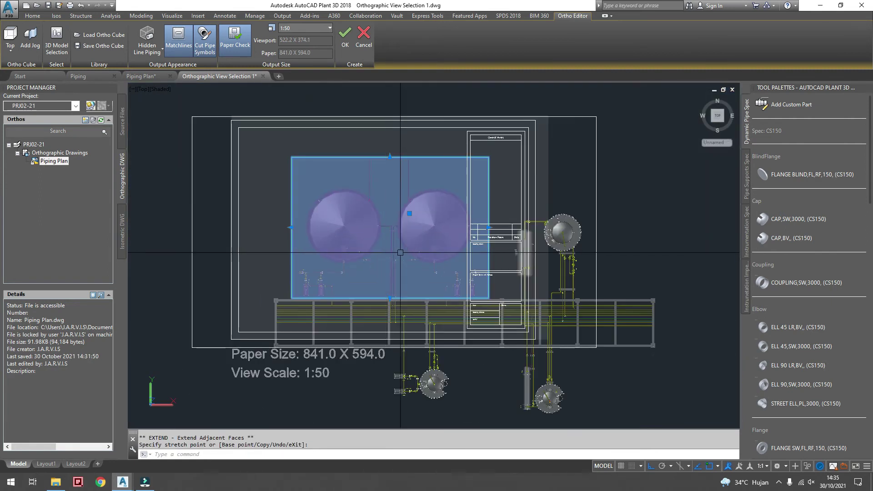
scroll(509, 306, up, 2)
scroll(509, 307, down, 2)
scroll(289, 227, up, 1)
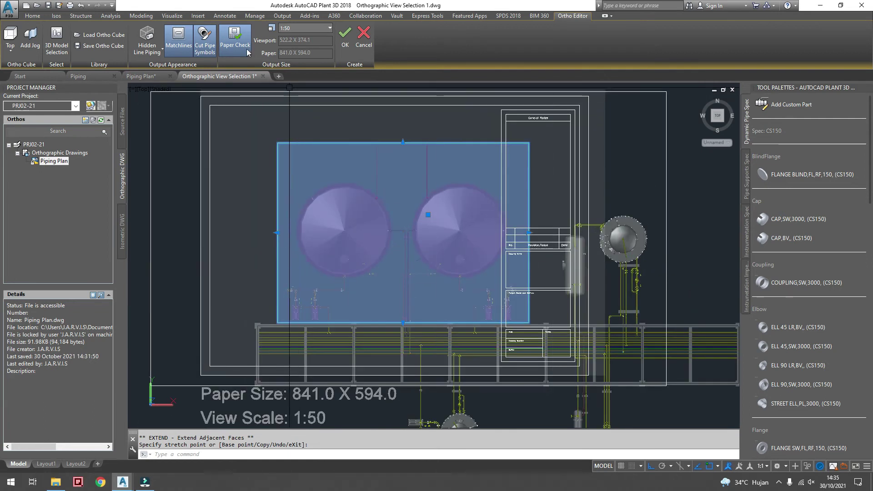
click(241, 45)
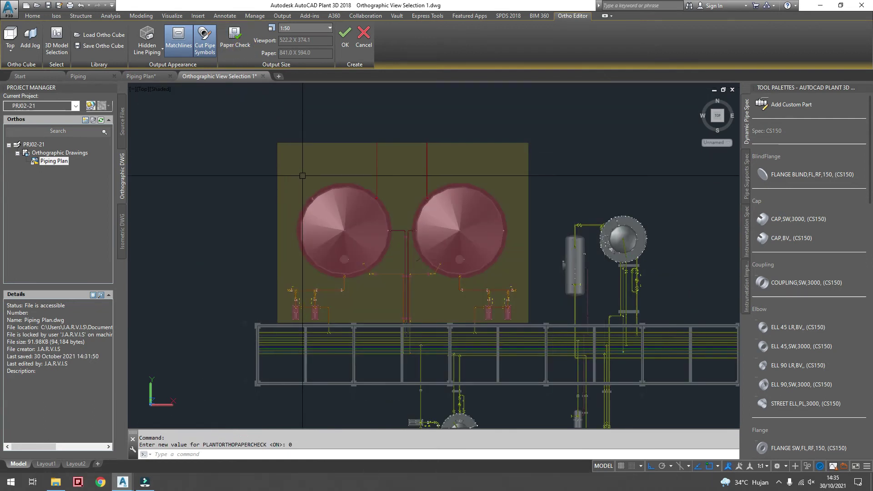
- Switch the ortho view to No Hidden Lines, keeping the 841 x 594 paper outline at 1:50
scroll(302, 176, down, 2)
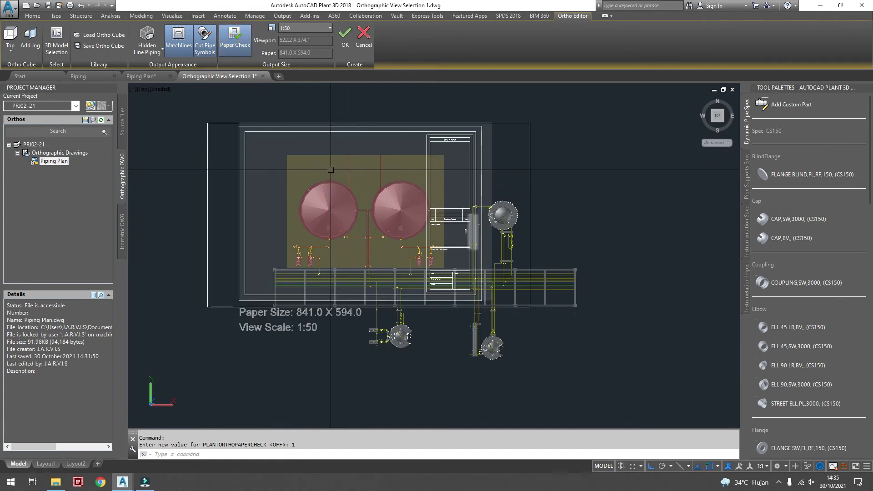
click(163, 53)
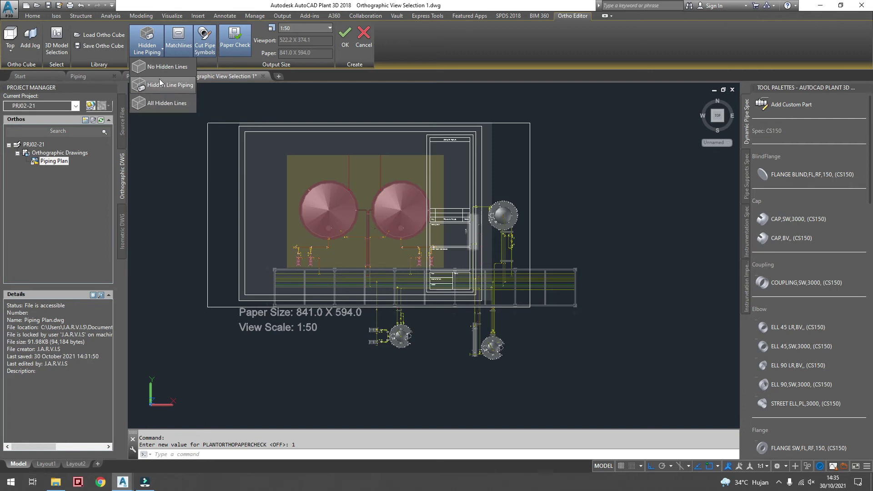
click(156, 68)
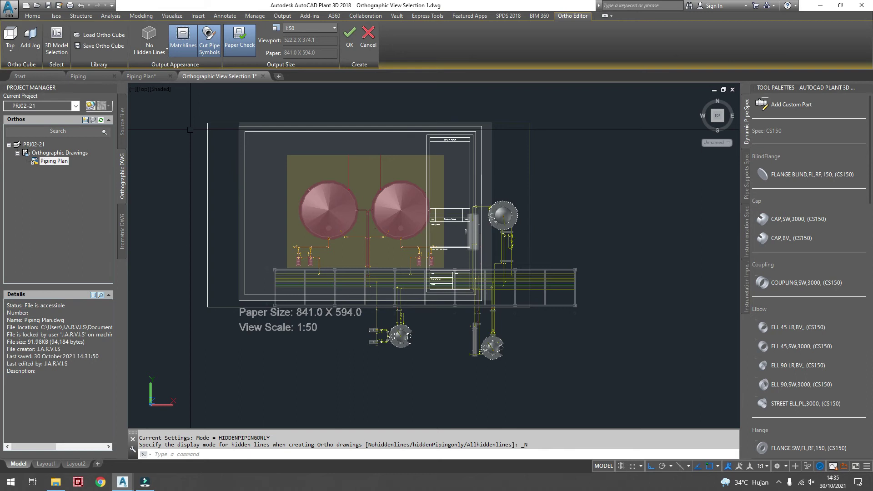
- Save the ortho cube as view Str 01 and create it on the Piping Plan sheet
click(104, 47)
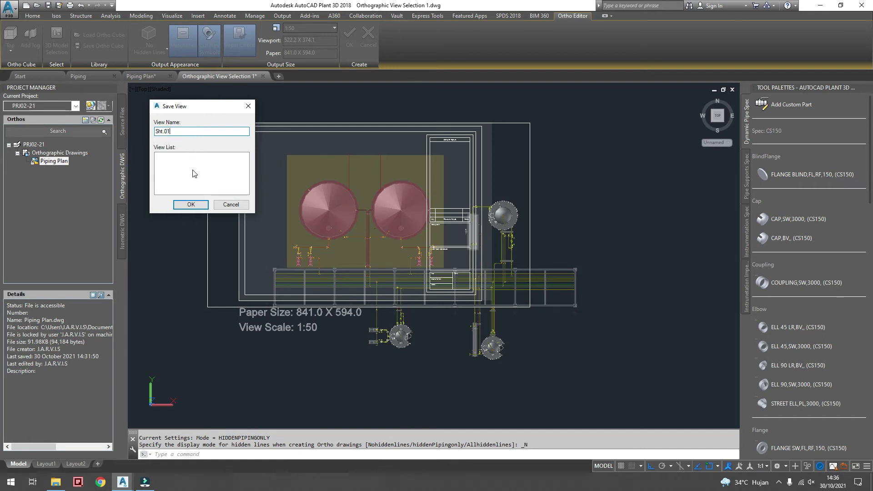
click(191, 206)
click(350, 39)
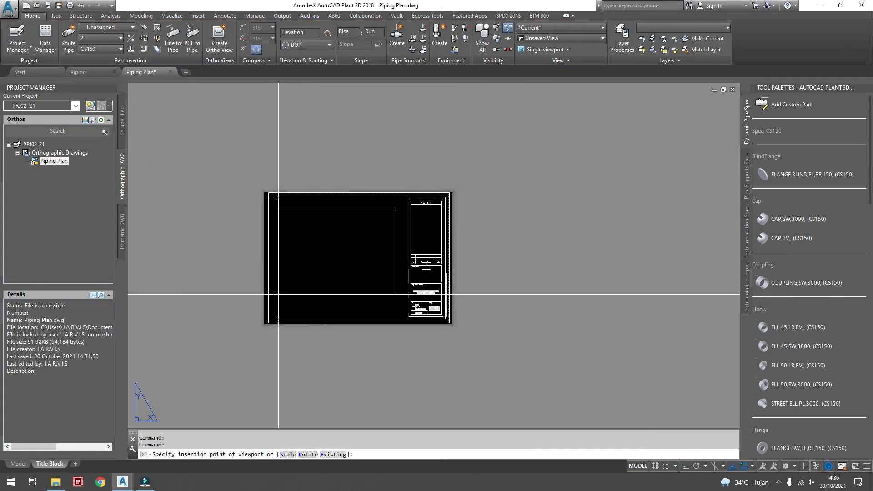
- Place the Top (Plan) View of the tanks and piping inside the Piping Plan title block
scroll(279, 294, up, 2)
click(280, 303)
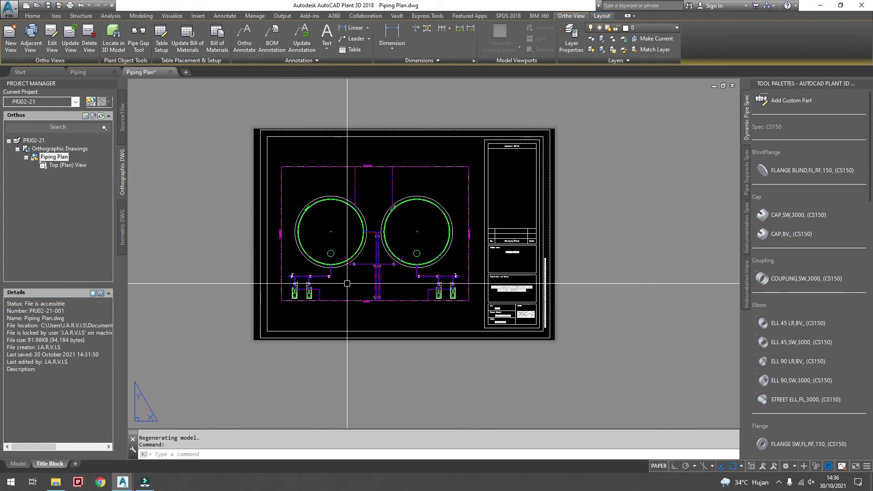
- Add a horizontal 1999.64 linear dimension between the two pump centrelines, below the pumps
scroll(356, 246, up, 4)
scroll(410, 243, down, 1)
scroll(445, 249, down, 1)
scroll(391, 295, up, 1)
click(391, 31)
middle_drag(509, 321, 509, 267)
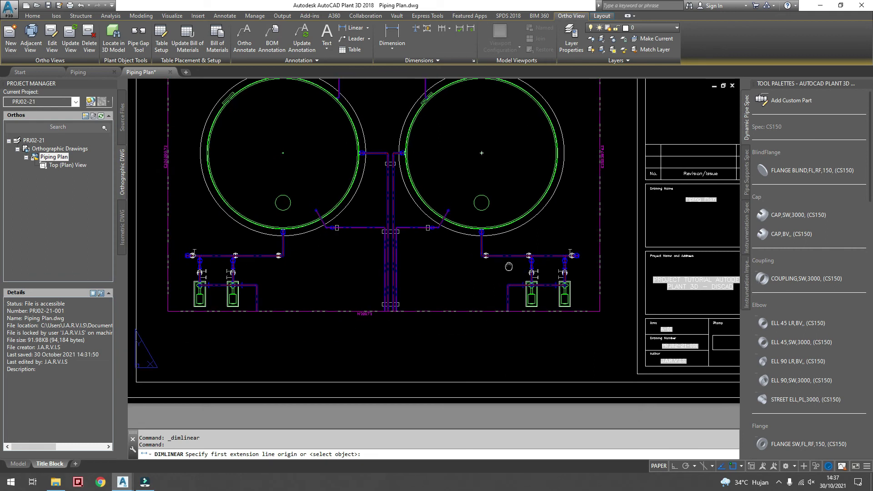
scroll(571, 282, up, 8)
click(527, 248)
click(312, 242)
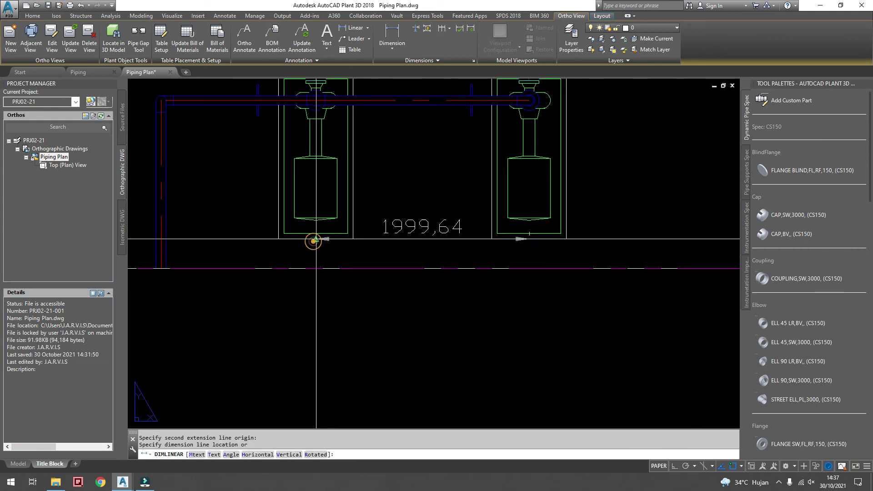
scroll(479, 291, down, 4)
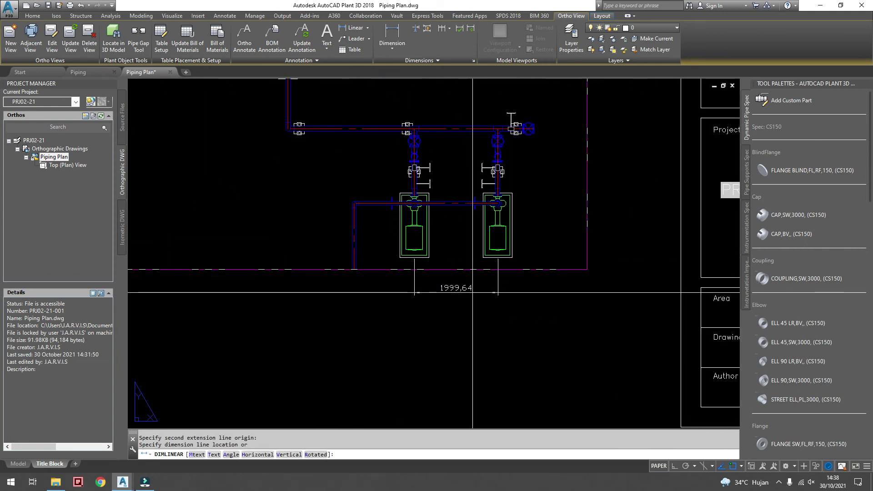
click(473, 293)
scroll(473, 292, up, 2)
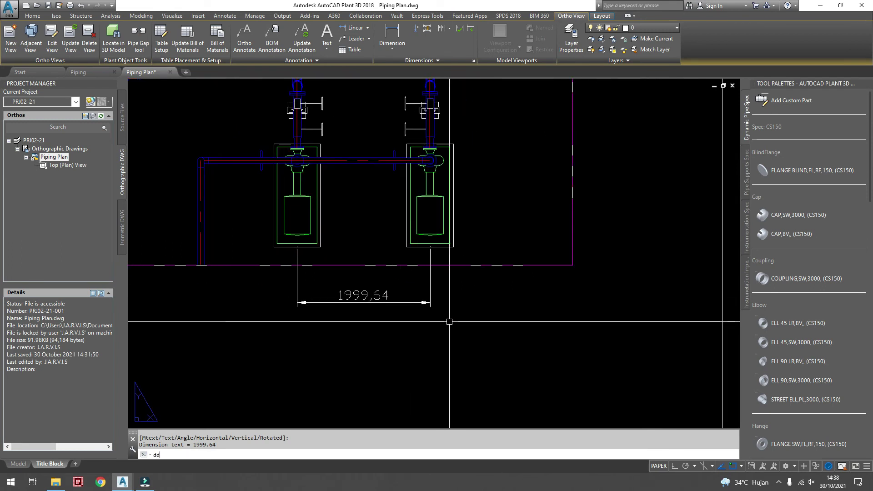
text(im)
key(Return)
- Give ISO-25 yellow Roman text and 0 linear precision, so the pump dimension reads 2000
click(532, 221)
click(378, 86)
drag(484, 76, 520, 75)
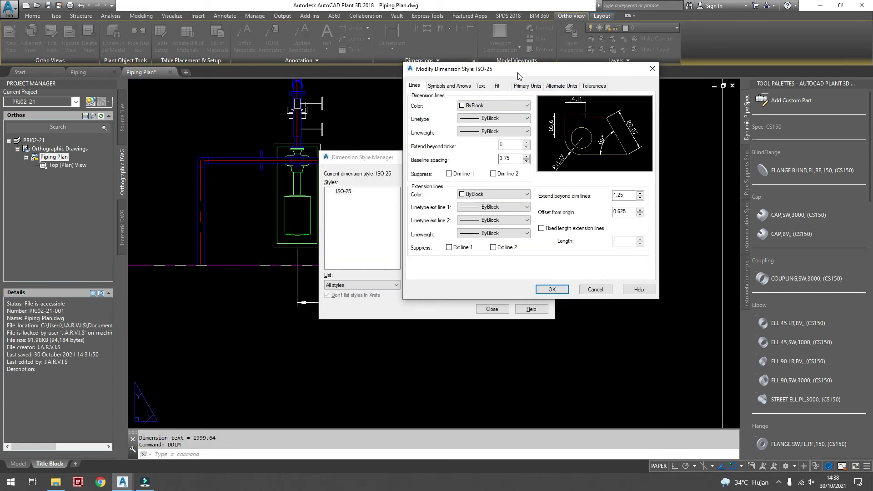
click(481, 86)
click(491, 109)
click(496, 123)
click(481, 156)
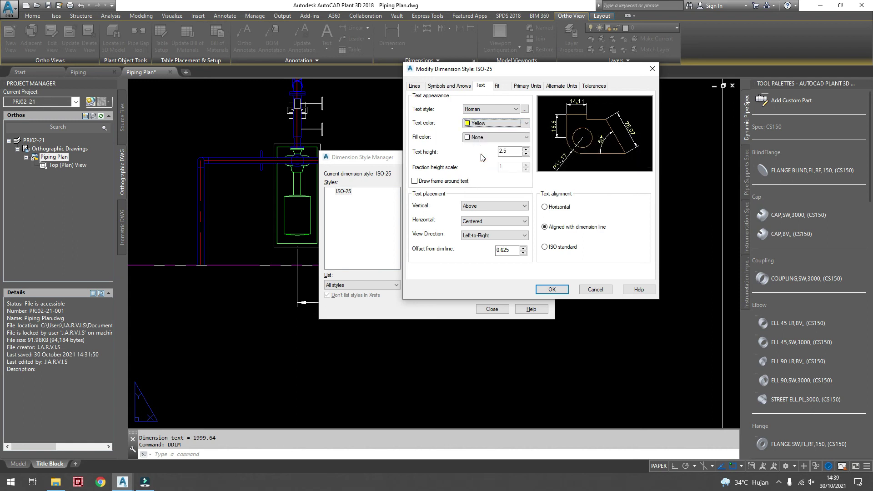
click(527, 86)
click(526, 118)
click(475, 125)
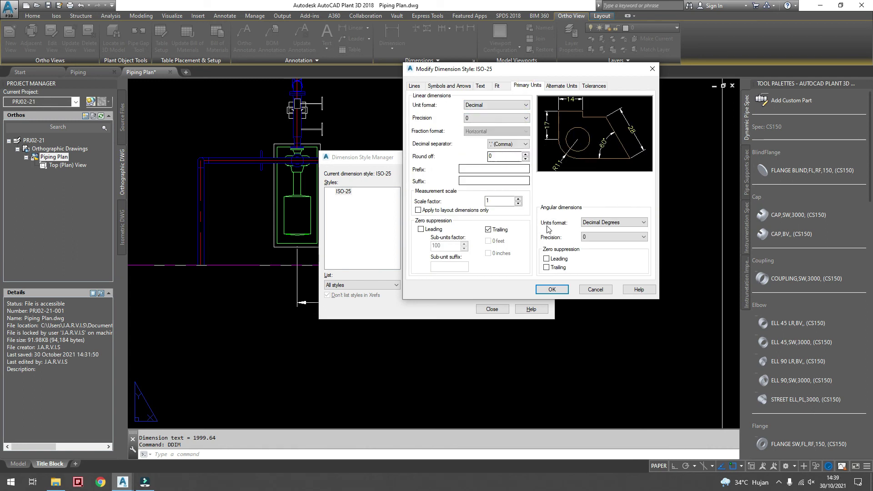
click(552, 289)
click(492, 309)
scroll(579, 238, down, 3)
- Continue from the 2000 dimension with endpoint-snapped dimensions 1451, 6728 and 300
scroll(582, 239, up, 3)
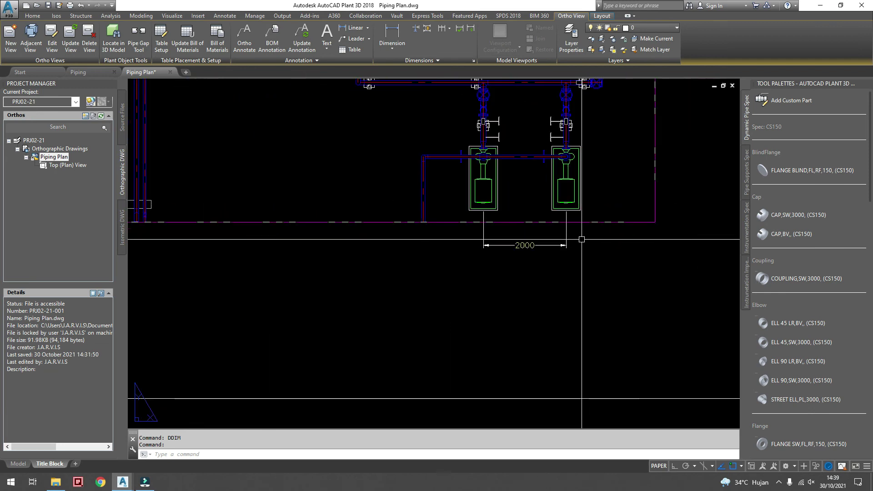
text(dco)
key(Return)
shift+right_click(503, 194)
click(537, 275)
click(364, 240)
scroll(396, 226, up, 3)
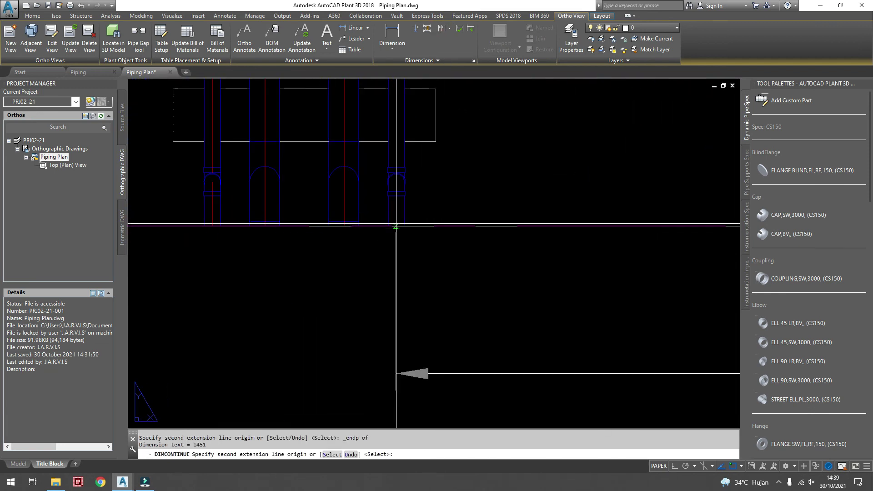
shift+right_click(321, 212)
click(364, 268)
click(390, 227)
scroll(343, 226, up, 3)
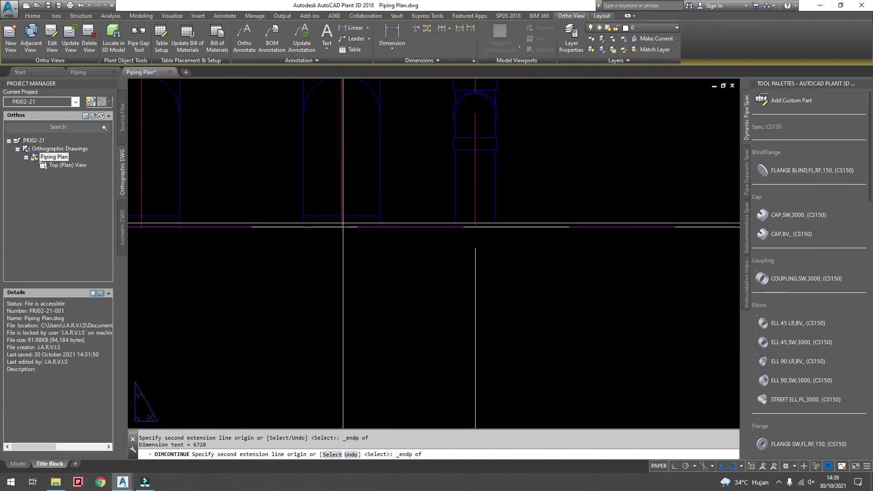
scroll(343, 226, down, 3)
click(360, 287)
- Add one more endpoint-snapped continued dimension and end the chain
scroll(340, 226, up, 3)
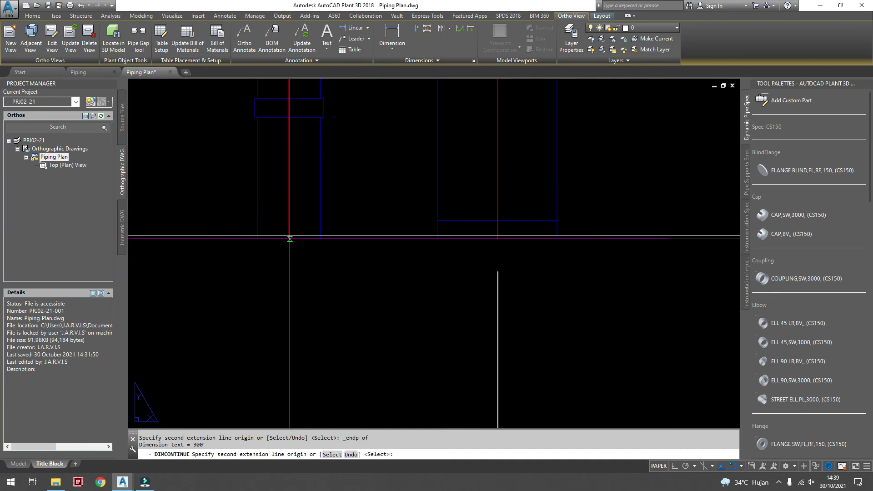
scroll(288, 248, down, 3)
scroll(382, 230, up, 3)
shift+right_click(378, 258)
click(388, 293)
click(378, 257)
scroll(455, 273, down, 2)
scroll(501, 286, down, 3)
key(Return)
key(Return)
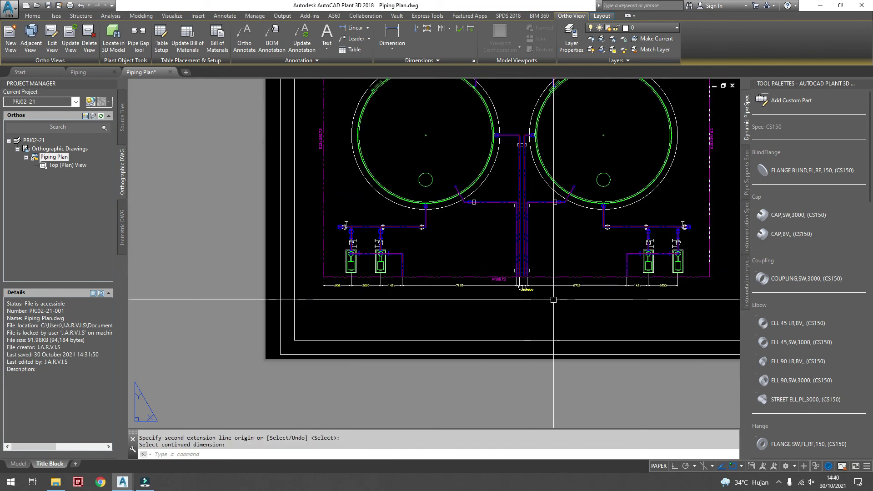
- Adjust the text rotation of the three crowded small dimensions in Properties
scroll(553, 300, up, 5)
scroll(450, 300, down, 4)
scroll(423, 307, up, 4)
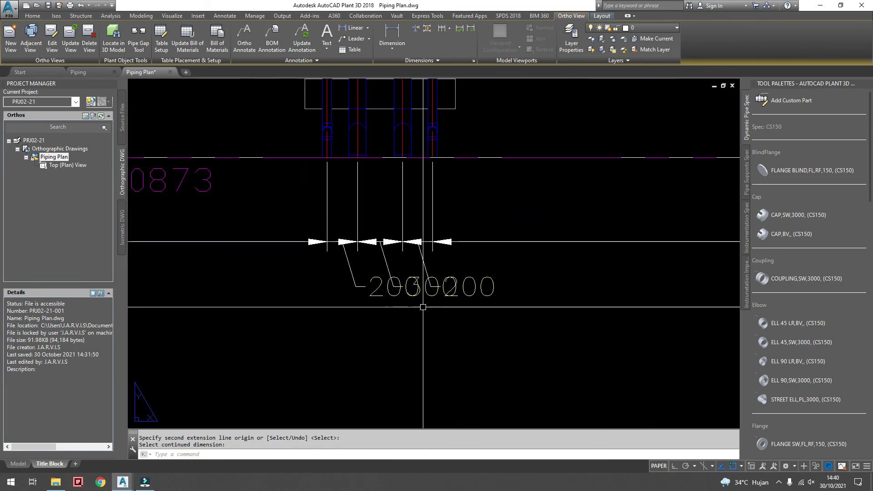
scroll(423, 307, down, 3)
scroll(409, 291, up, 3)
drag(438, 231, 328, 268)
key(ctrl+1)
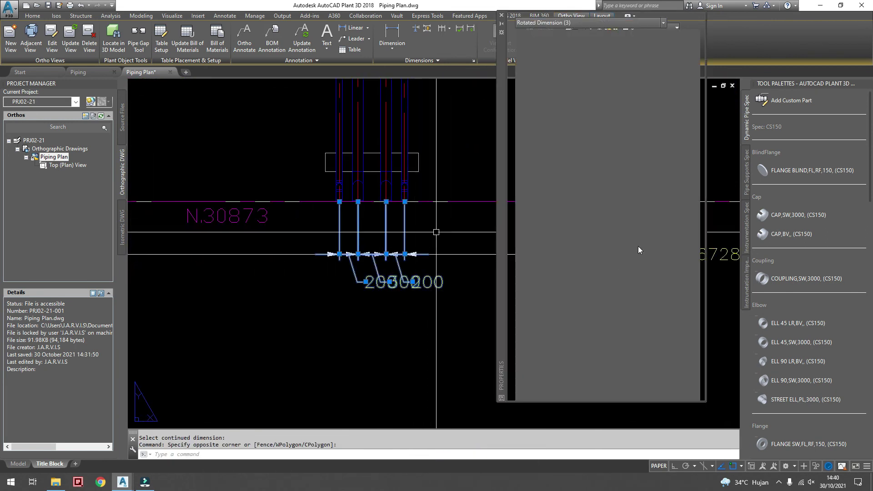
scroll(627, 340, down, 3)
scroll(619, 317, down, 3)
click(613, 279)
click(501, 15)
scroll(384, 310, down, 5)
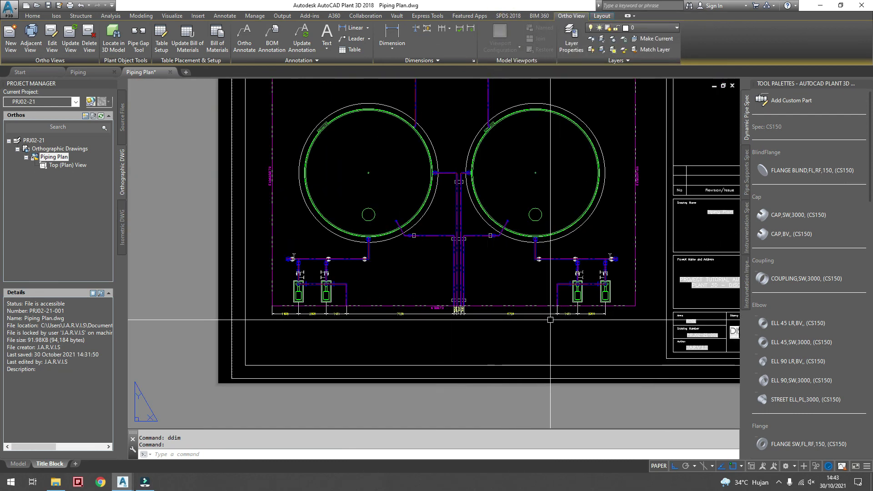
- Add vertical dimensions 1036, 755 and 1579 up the left pump piping
scroll(250, 302, up, 3)
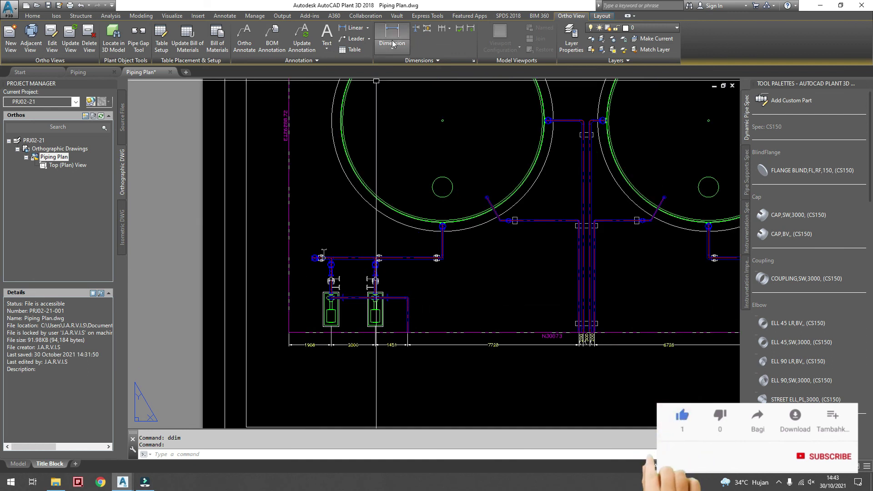
scroll(331, 185, up, 3)
key(Return)
click(342, 200)
click(406, 281)
scroll(400, 278, down, 3)
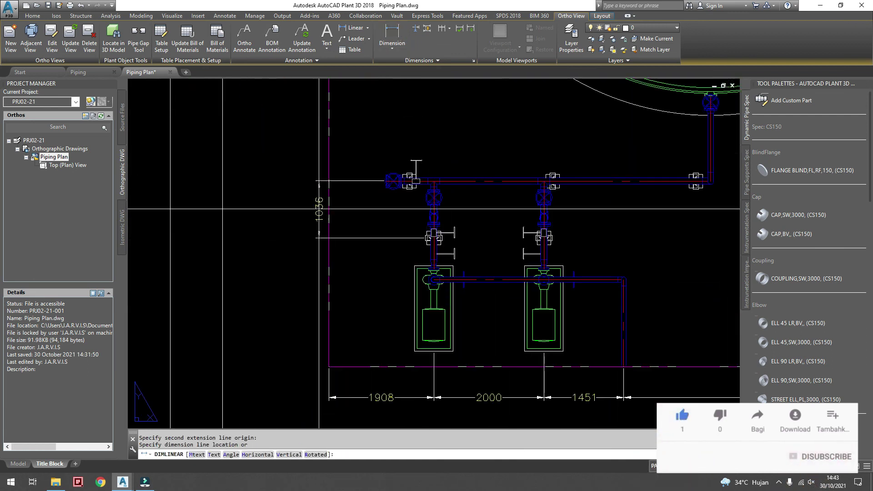
click(297, 209)
click(329, 367)
scroll(333, 365, down, 4)
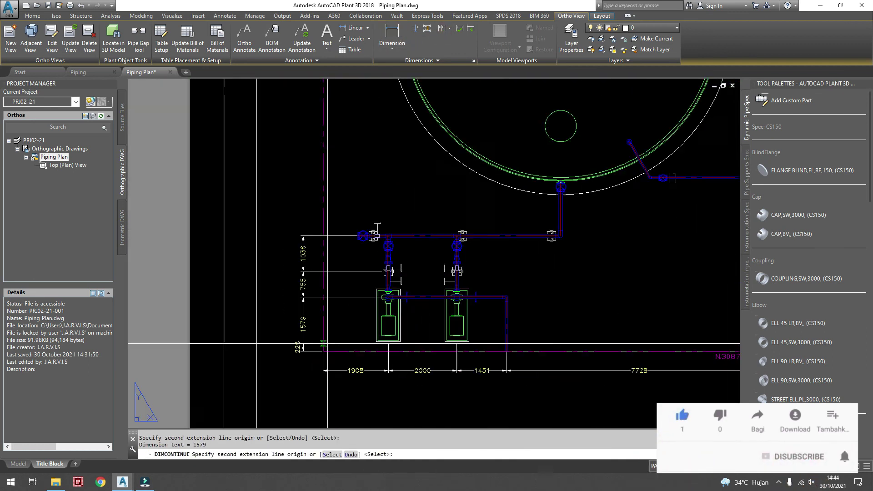
- Add the 6201 vertical dimension from the flange to the circle's edge
click(355, 27)
scroll(444, 160, up, 8)
click(444, 160)
scroll(389, 294, down, 5)
scroll(370, 246, up, 3)
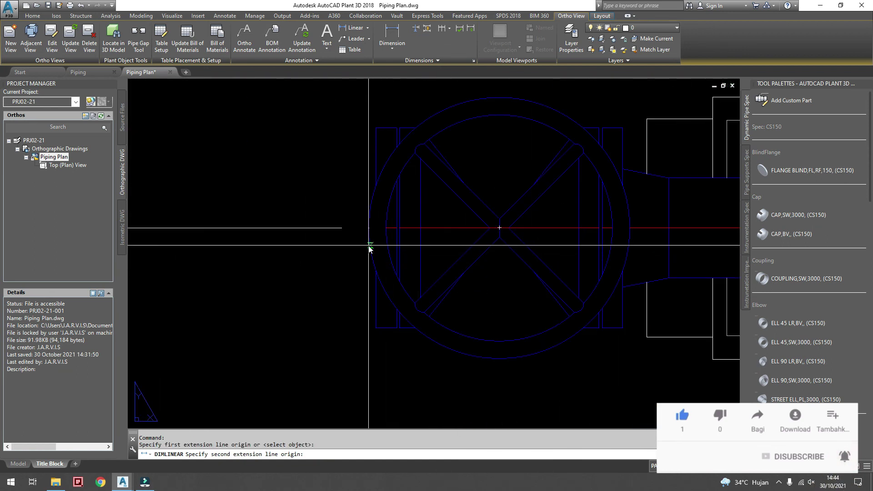
click(371, 227)
scroll(312, 260, down, 2)
click(312, 260)
scroll(312, 260, down, 3)
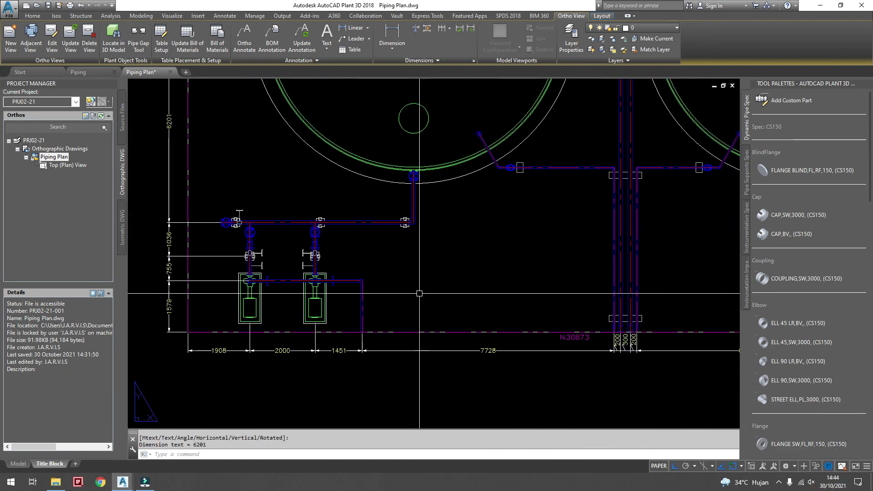
- Dimension the upper pipe horizontally with a 2594 span between its fittings
click(392, 39)
click(409, 273)
scroll(537, 248, up, 3)
click(538, 249)
scroll(538, 248, down, 3)
scroll(510, 236, up, 3)
click(509, 191)
click(442, 28)
scroll(508, 244, up, 2)
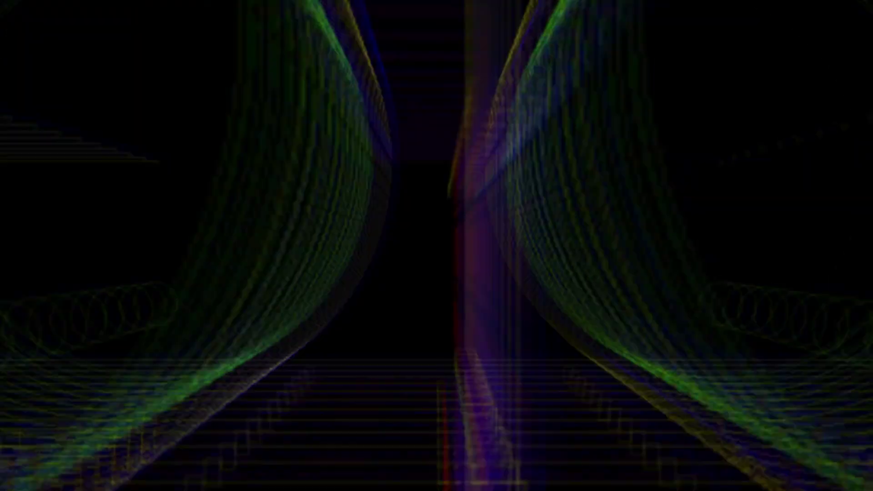